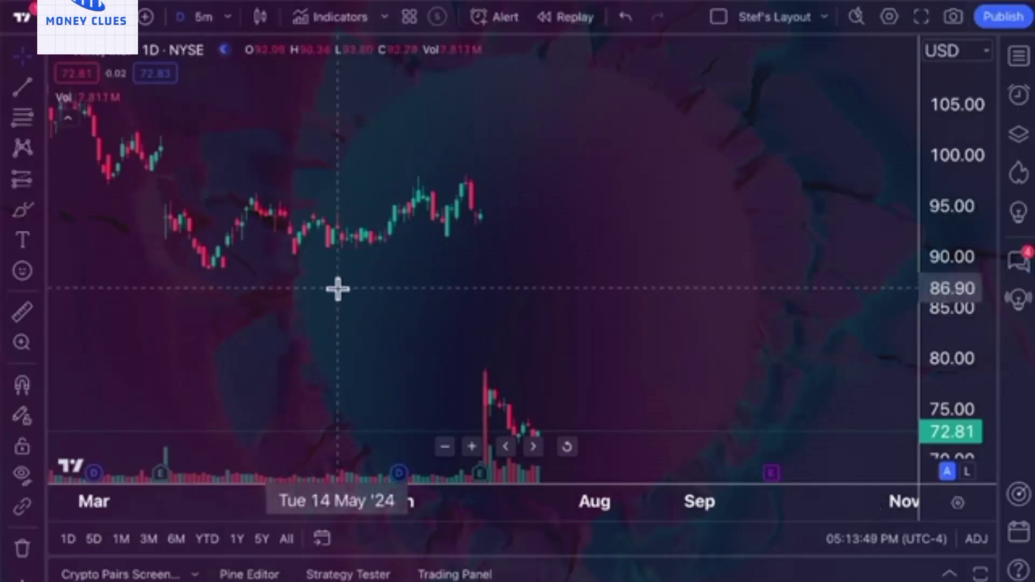
# Switch the daily price chart to the Heikin Ashi chart type and review the trend back through late 2023.
pyautogui.click(260, 17)
pyautogui.scroll(-2, 283, 302)
pyautogui.scroll(-1, 285, 310)
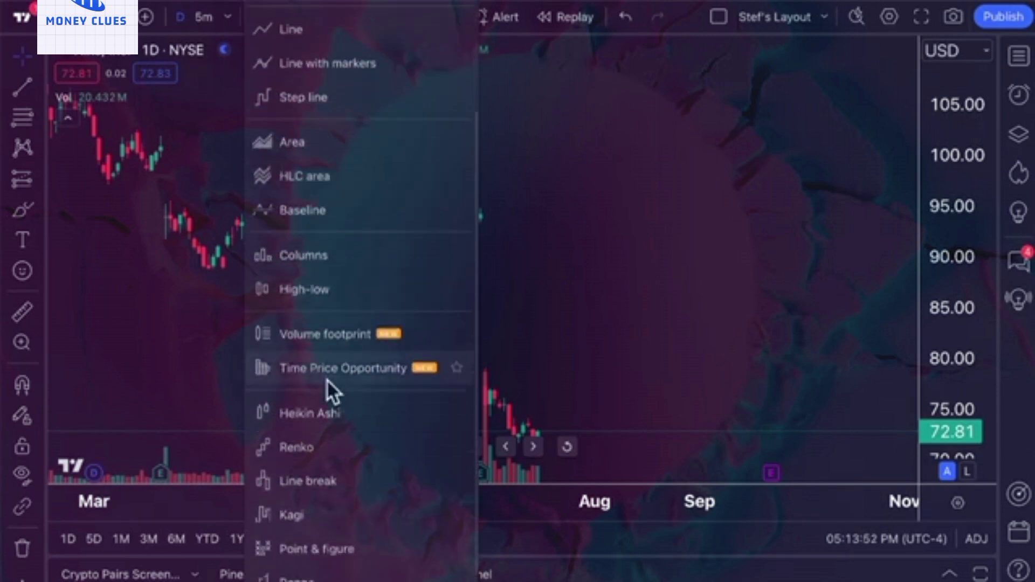
pyautogui.click(333, 413)
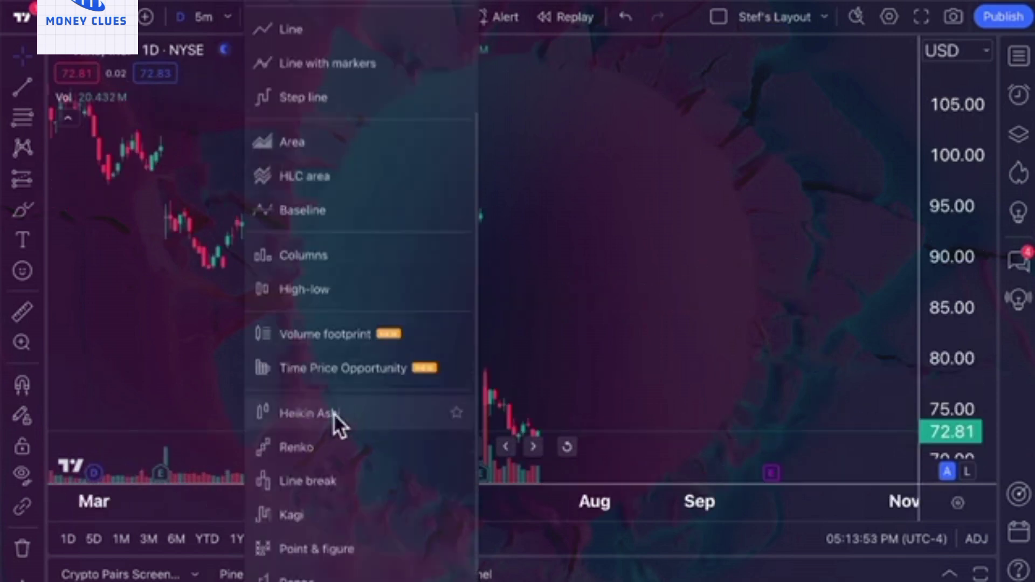
pyautogui.click(334, 413)
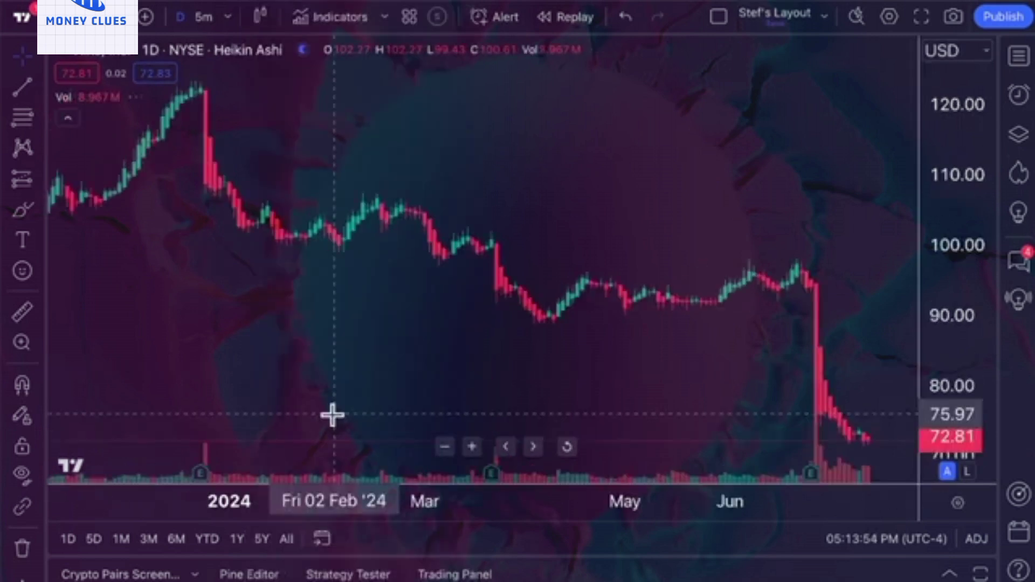
pyautogui.moveTo(390, 395); pyautogui.dragTo(316, 364)
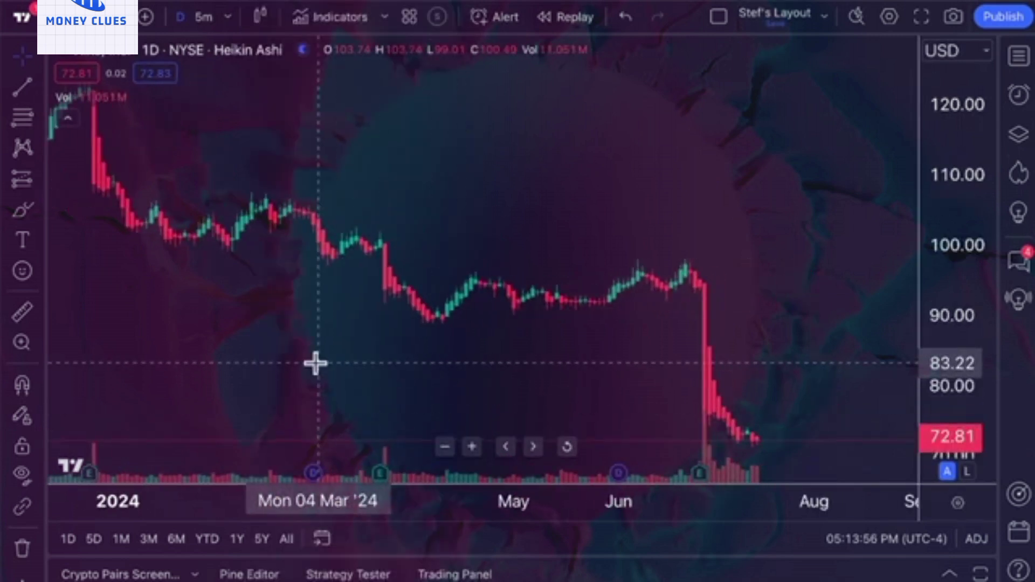
pyautogui.scroll(-3, 330, 360)
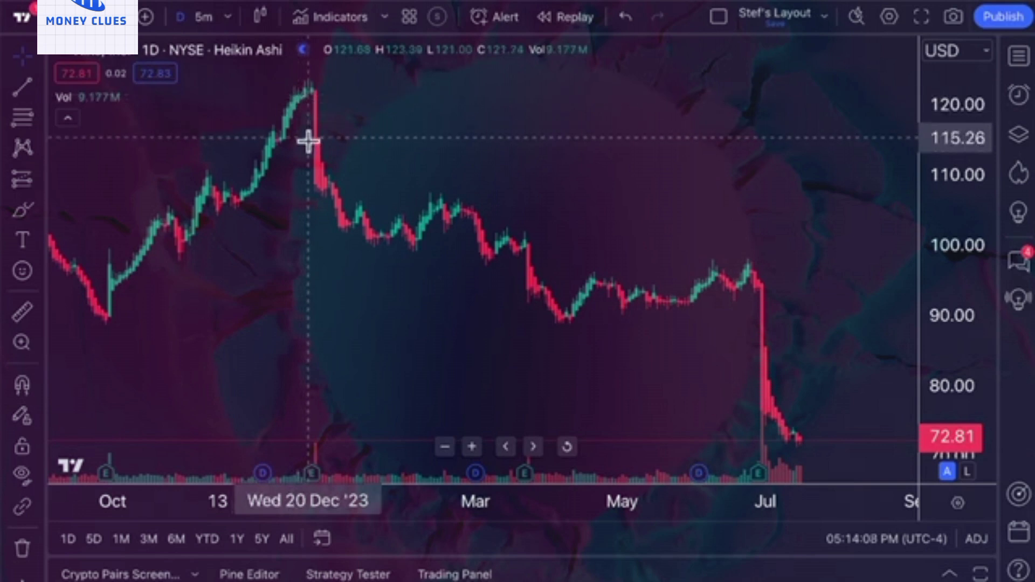
# Change the chart type back to standard Candles to inspect the June to July price action.
pyautogui.click(261, 16)
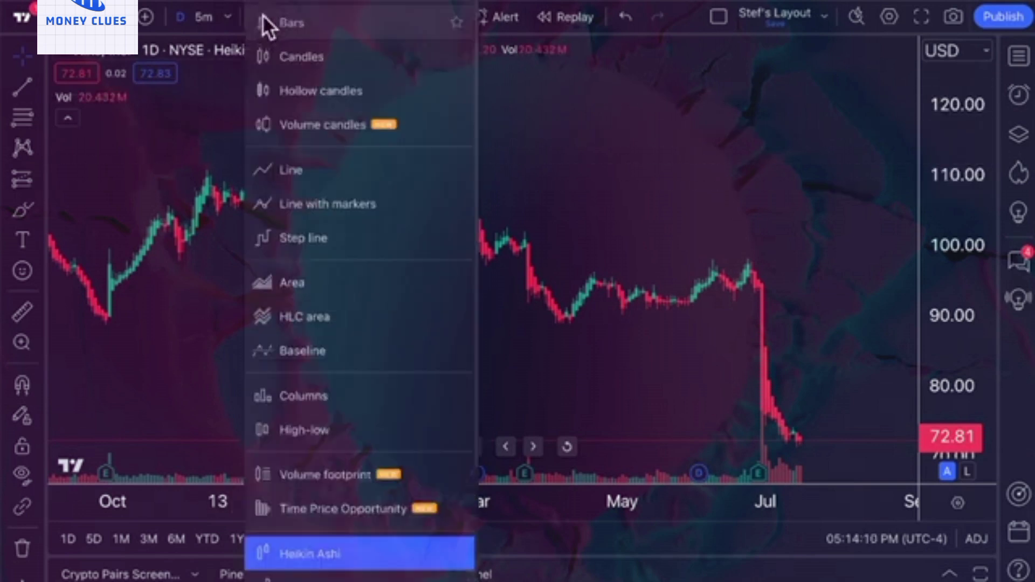
pyautogui.click(297, 57)
pyautogui.scroll(6, 422, 204)
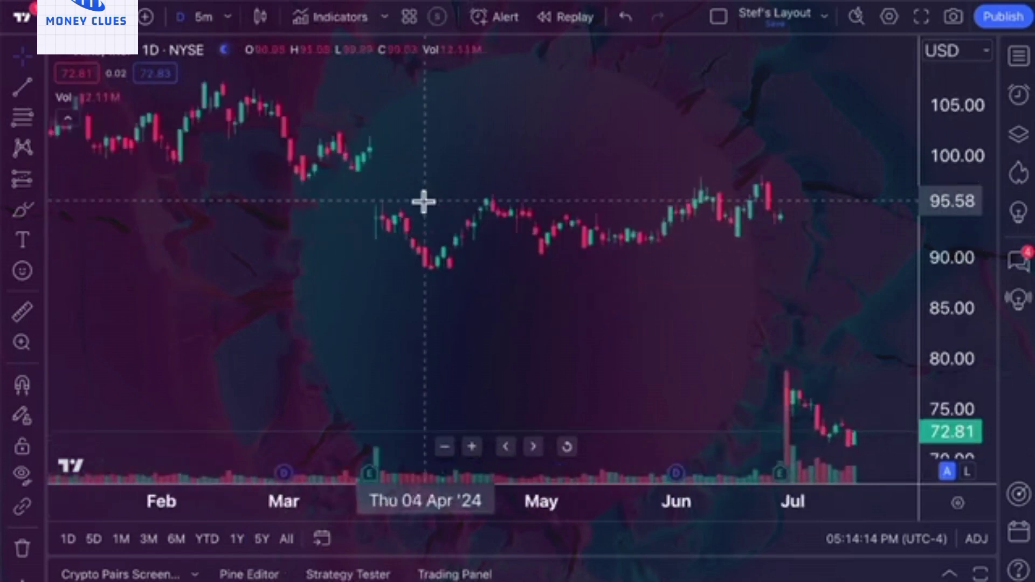
pyautogui.scroll(2, 422, 203)
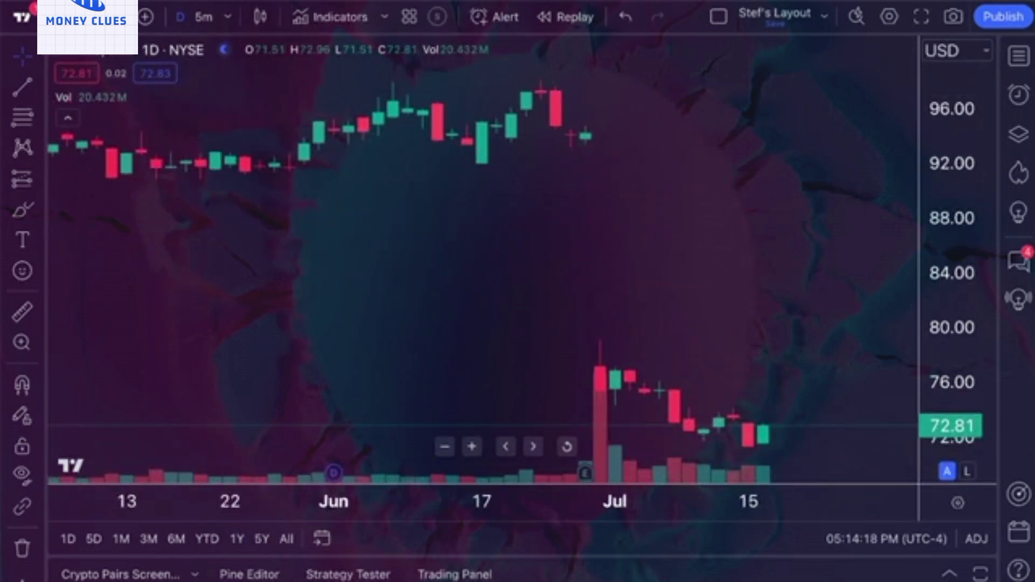
pyautogui.click(261, 17)
pyautogui.click(280, 53)
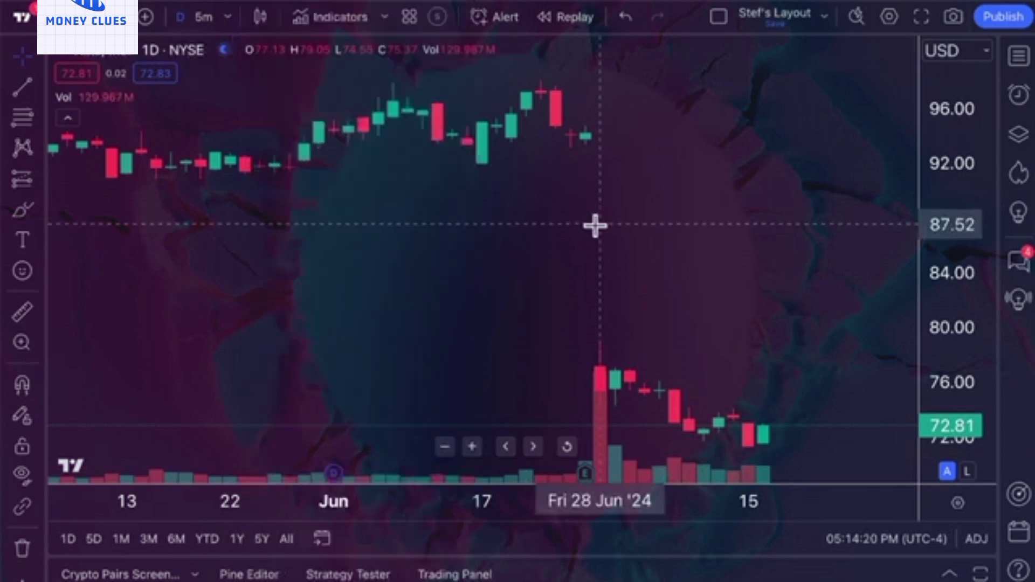
# Apply the Heikin Ashi chart type again to compare the same June to July period with the standard candles.
pyautogui.click(259, 18)
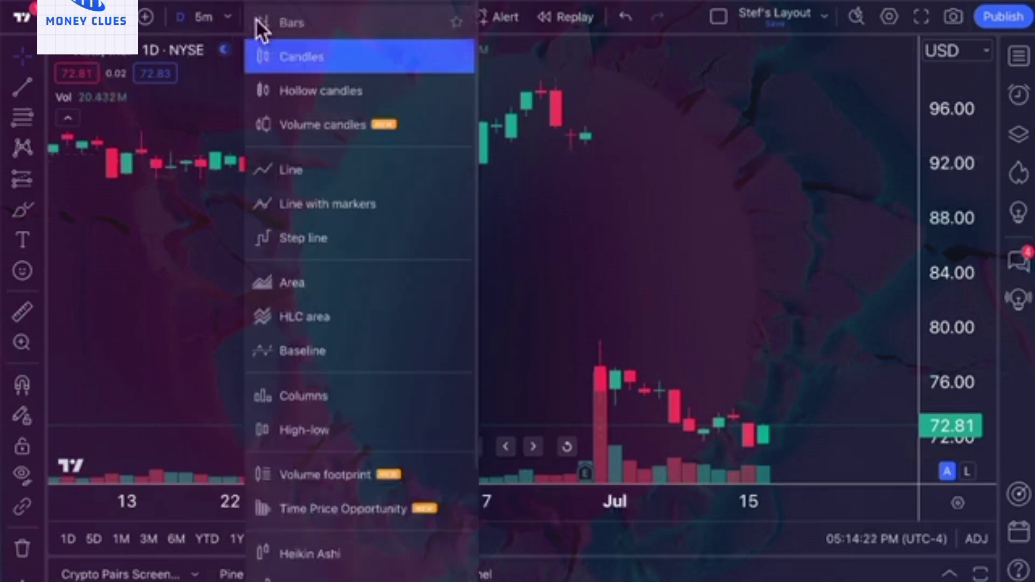
pyautogui.click(351, 554)
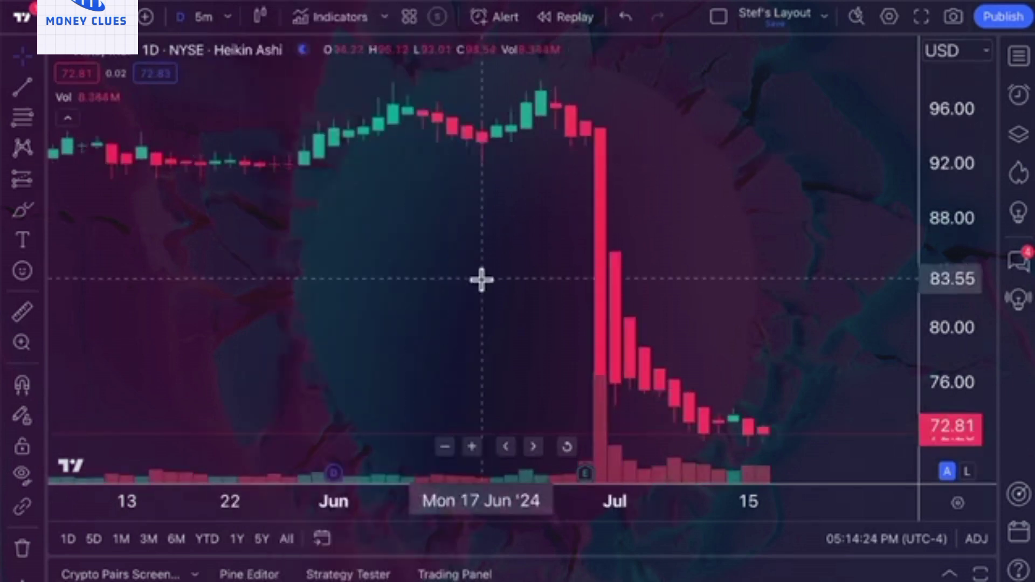
pyautogui.hscroll(-5, 481, 279)
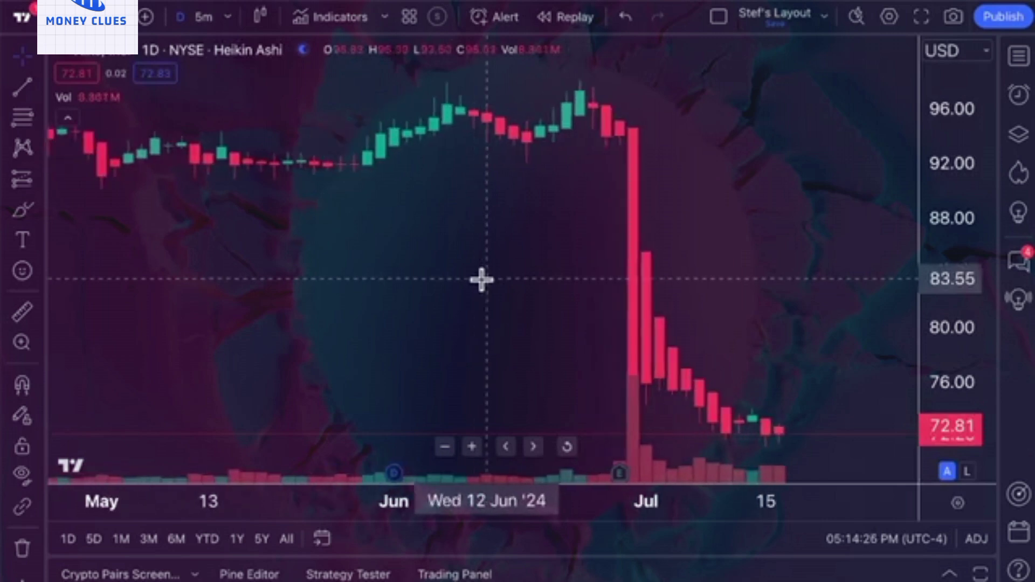
pyautogui.scroll(-4, 482, 279)
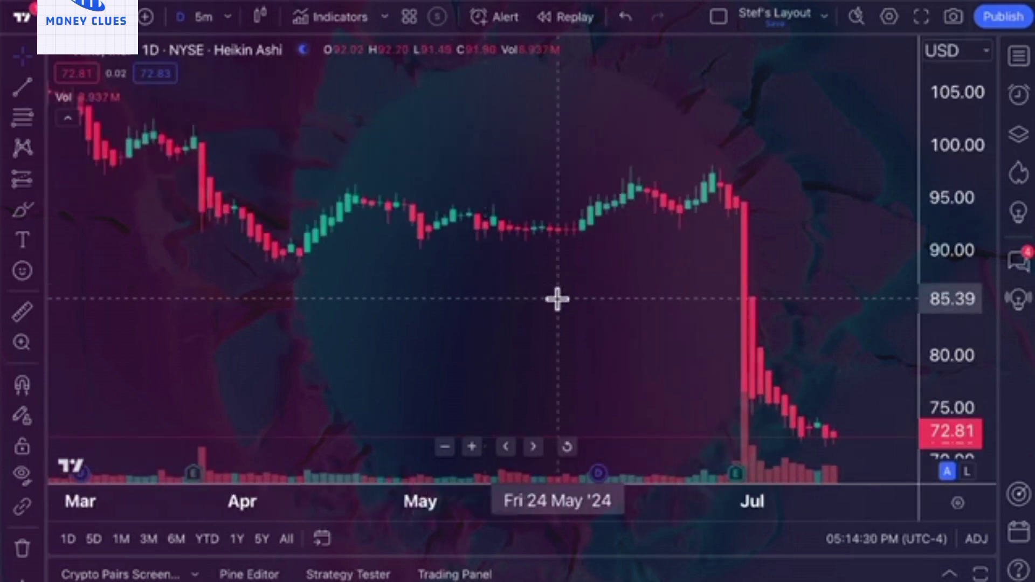
pyautogui.moveTo(557, 298); pyautogui.dragTo(451, 289)
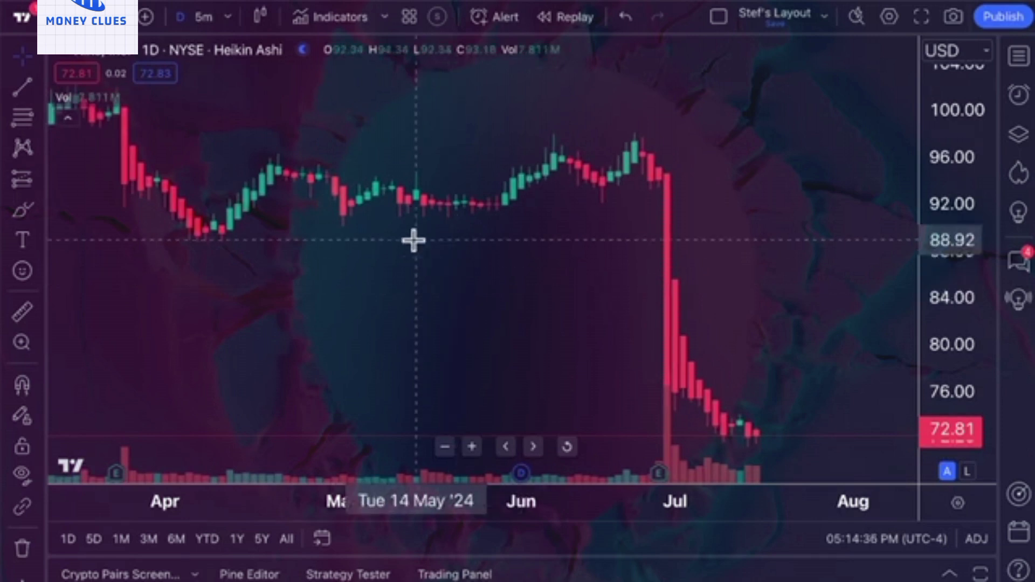
pyautogui.scroll(-2, 411, 240)
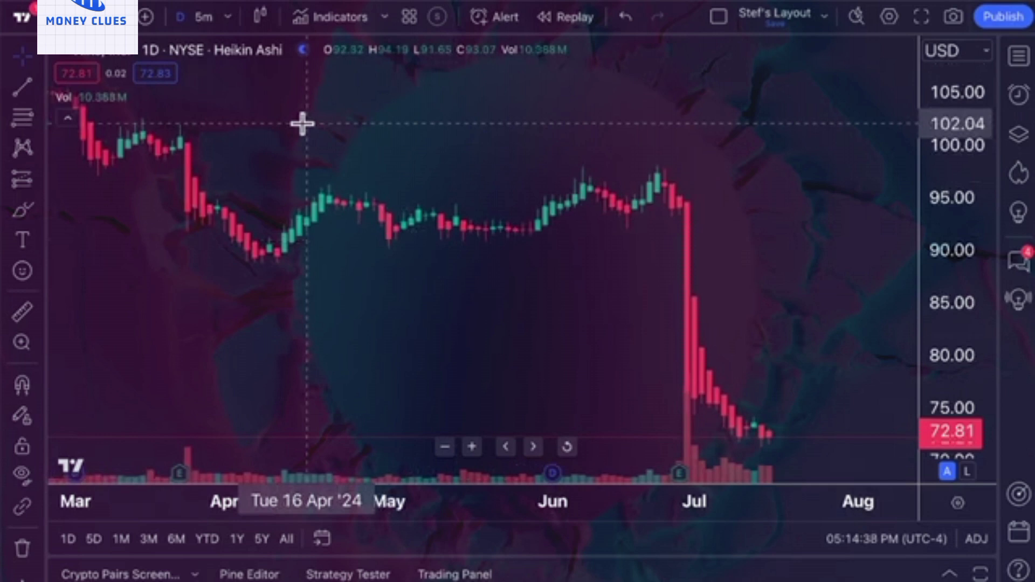
# Examine the most recent Heikin Ashi candle, dated 16 Jul '24, at close range.
pyautogui.click(260, 18)
pyautogui.scroll(-2, 300, 334)
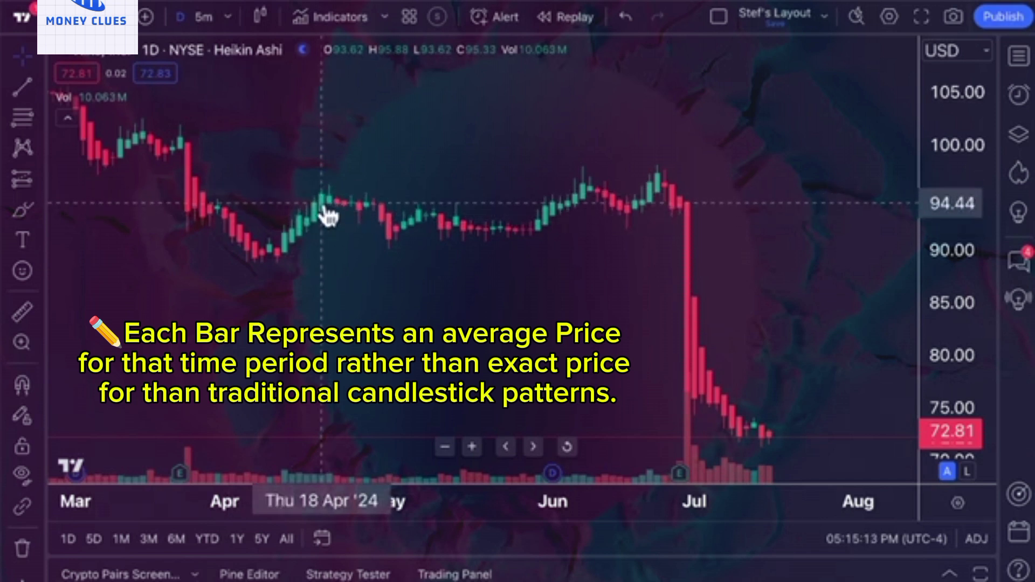
pyautogui.scroll(5, 402, 296)
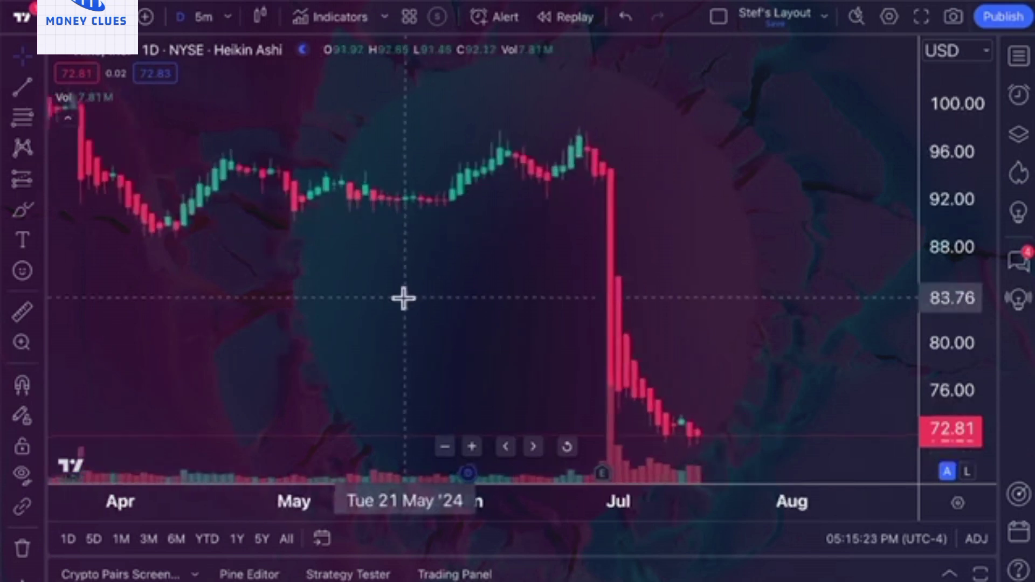
pyautogui.scroll(3, 475, 298)
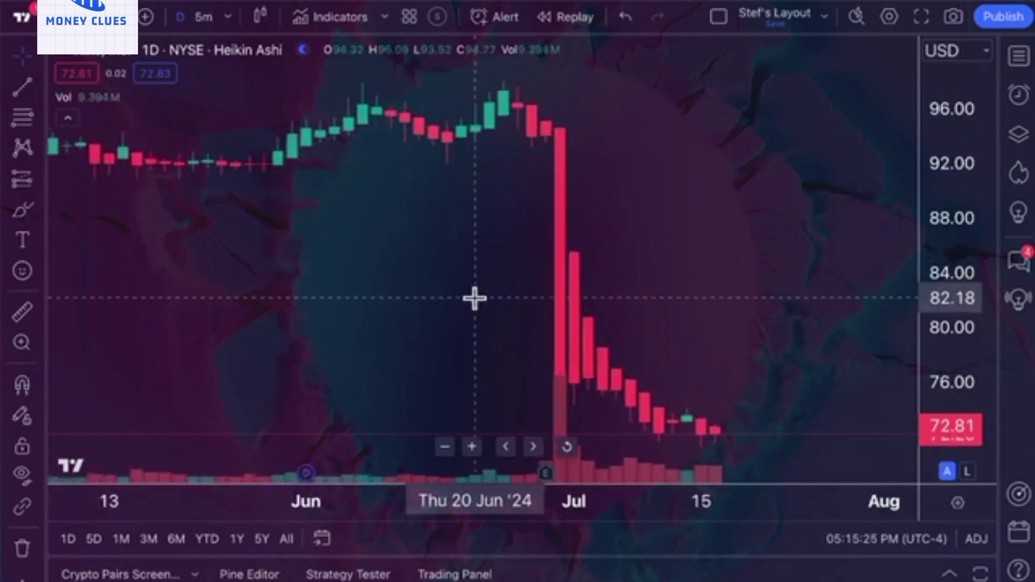
pyautogui.scroll(4, 638, 339)
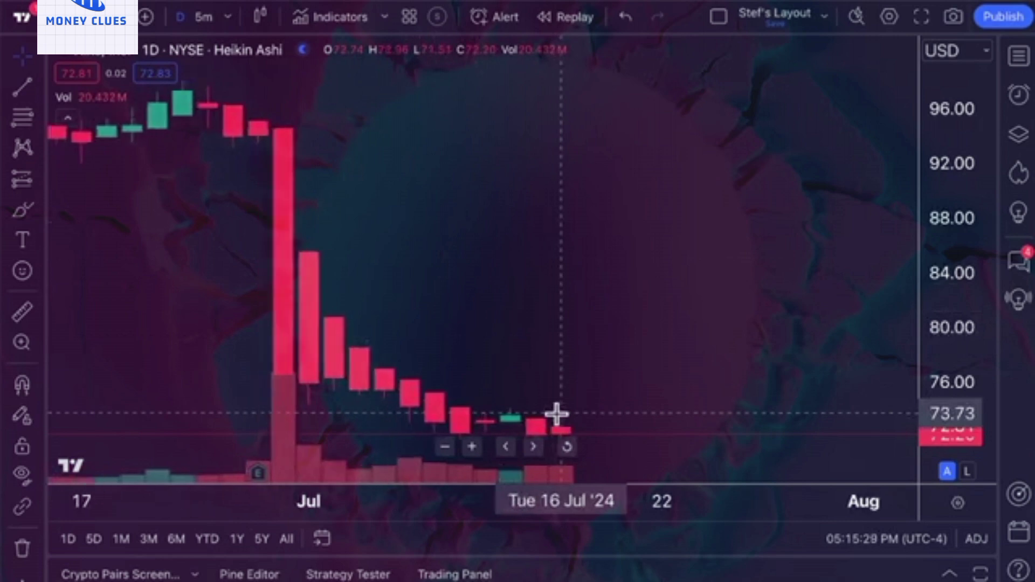
pyautogui.moveTo(557, 416); pyautogui.dragTo(586, 393)
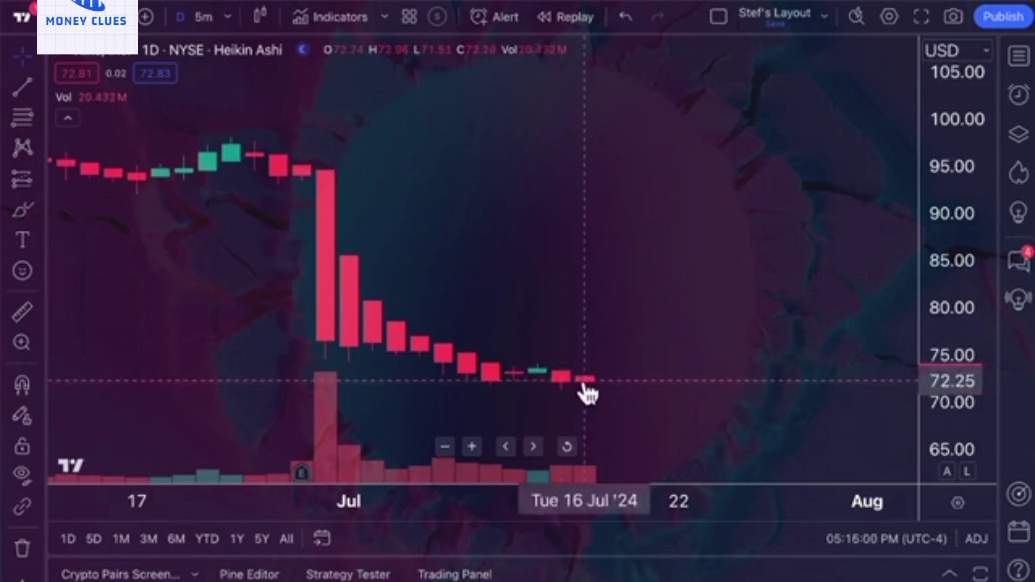
# Display the chart as regular Candles and inspect the 16 Jul '24 candle for comparison.
pyautogui.click(263, 19)
pyautogui.click(283, 52)
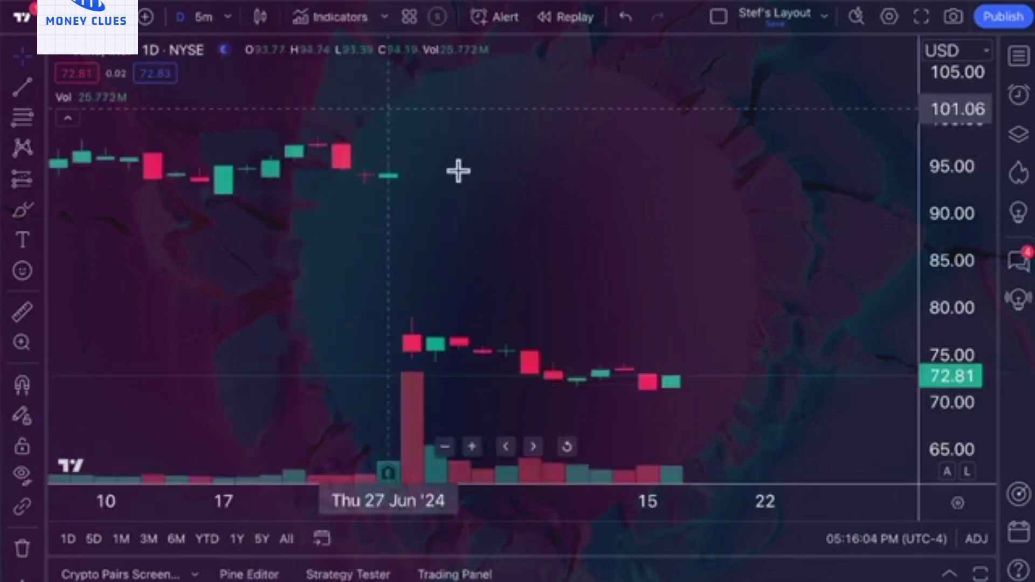
pyautogui.scroll(3, 584, 326)
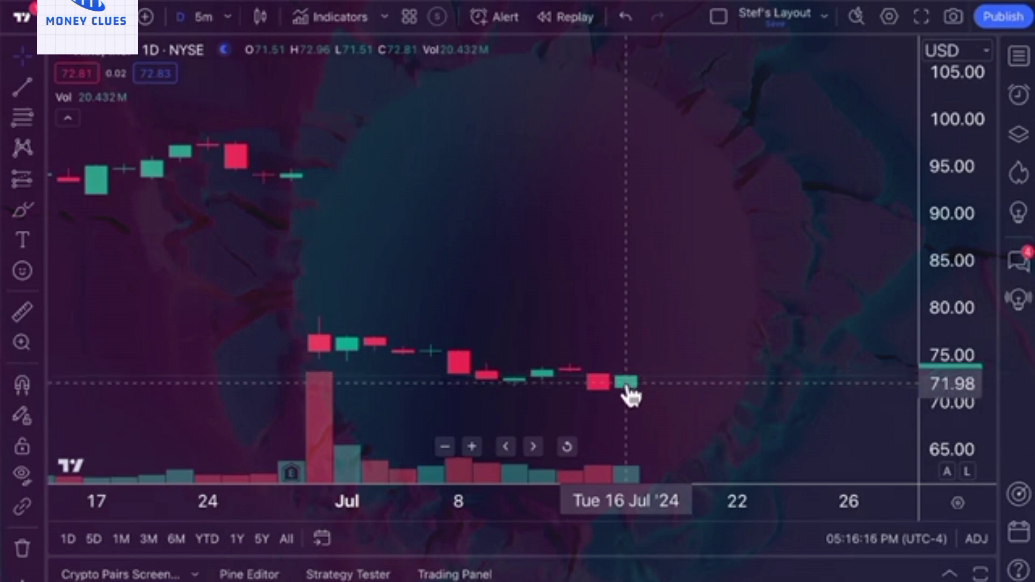
pyautogui.hscroll(5, 625, 383)
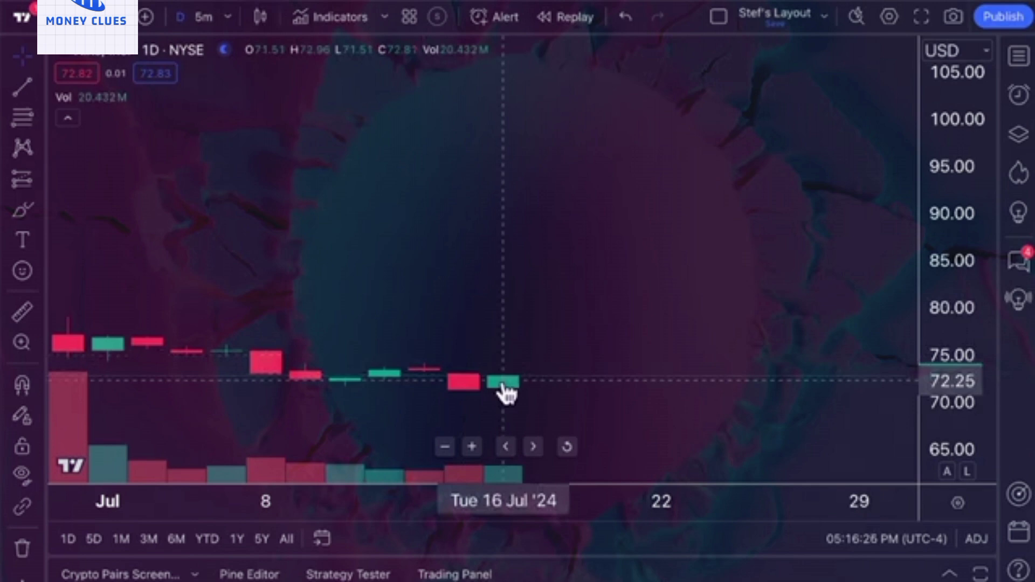
# Return the chart to Heikin Ashi and inspect the averaged candle for 16 Jul '24.
pyautogui.click(261, 18)
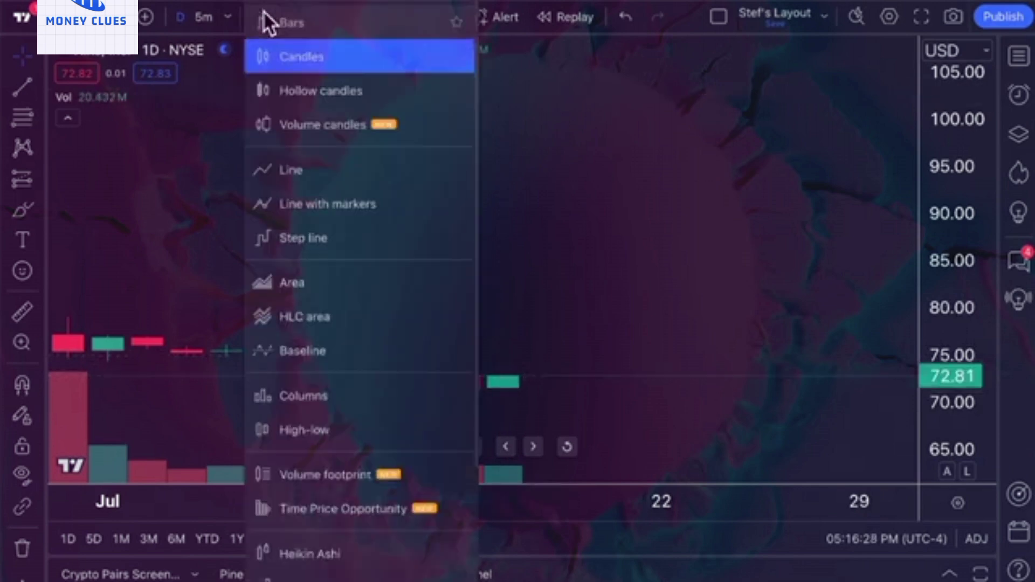
pyautogui.click(322, 542)
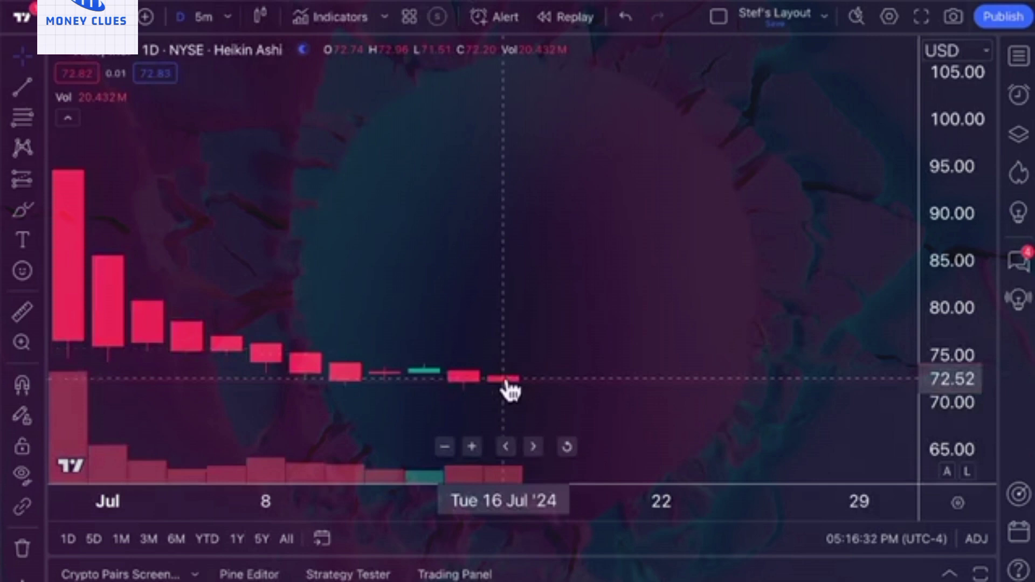
pyautogui.scroll(-3, 509, 390)
# Paste the text note with the Heikin Ashi Open, Close, High and Low formulas and place it beside the latest candles.
pyautogui.moveTo(629, 245); pyautogui.dragTo(372, 211)
pyautogui.hotkey('ctrl', 'v')
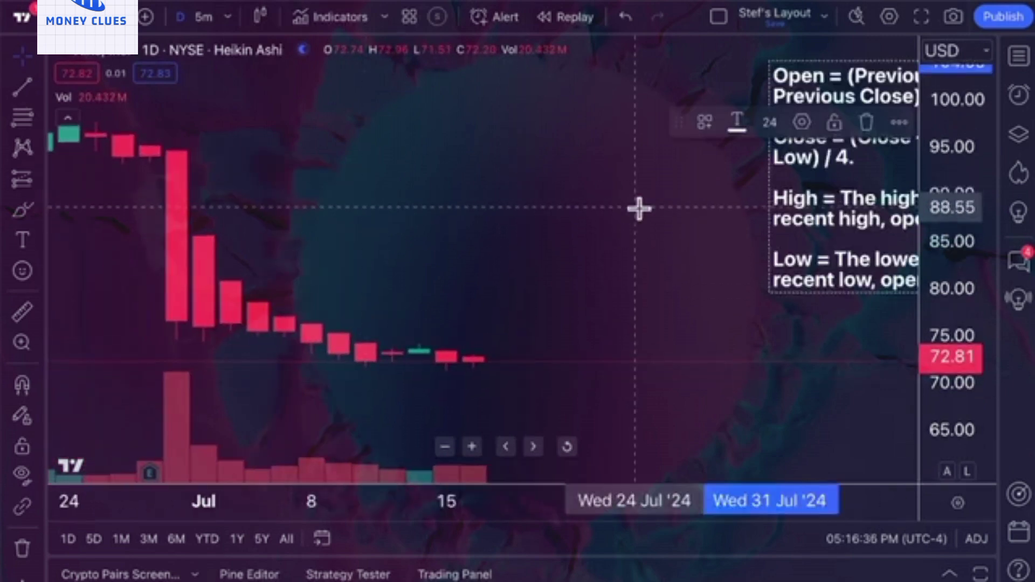
pyautogui.scroll(2, 639, 208)
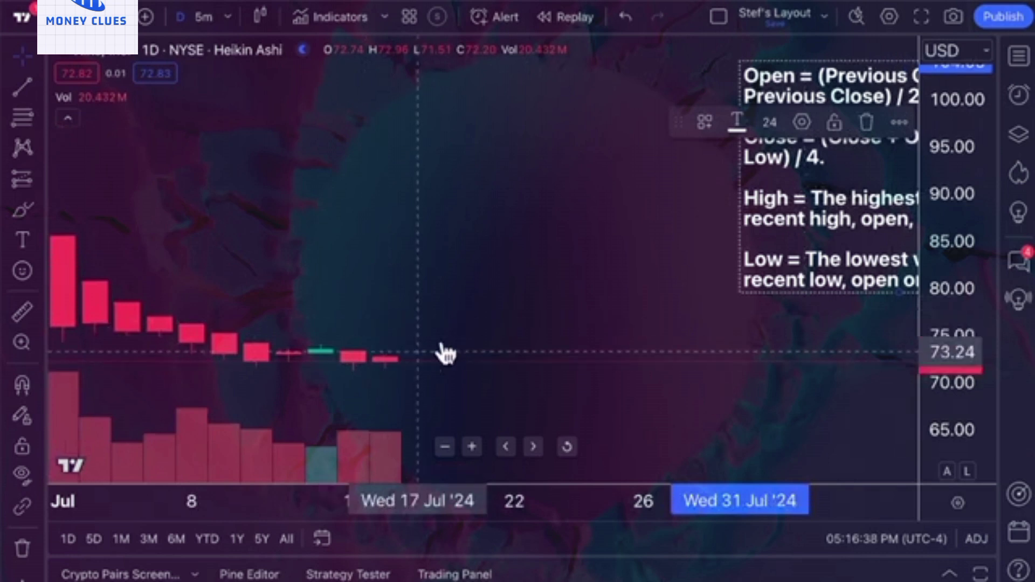
pyautogui.moveTo(771, 178); pyautogui.dragTo(447, 235)
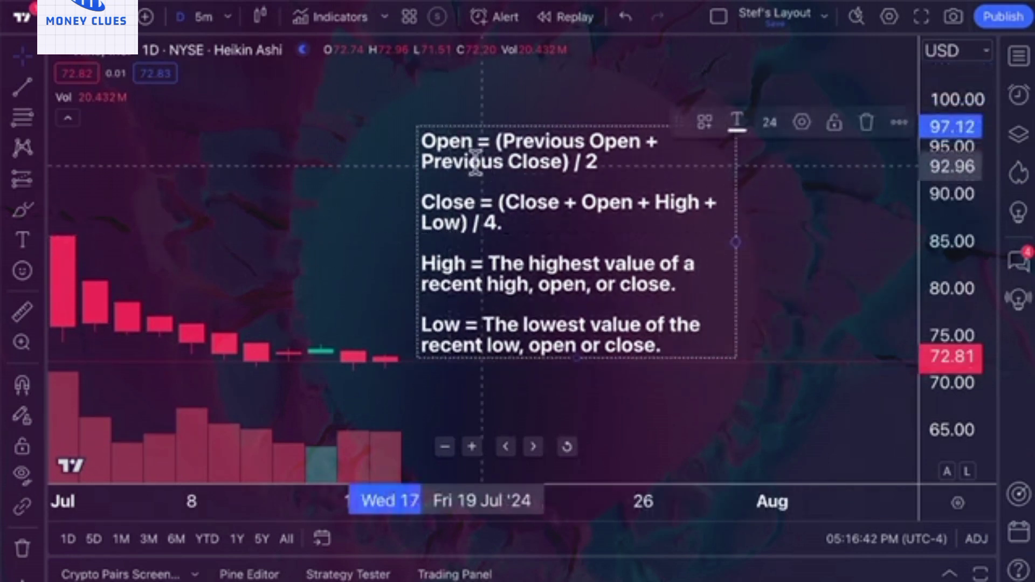
pyautogui.click(305, 167)
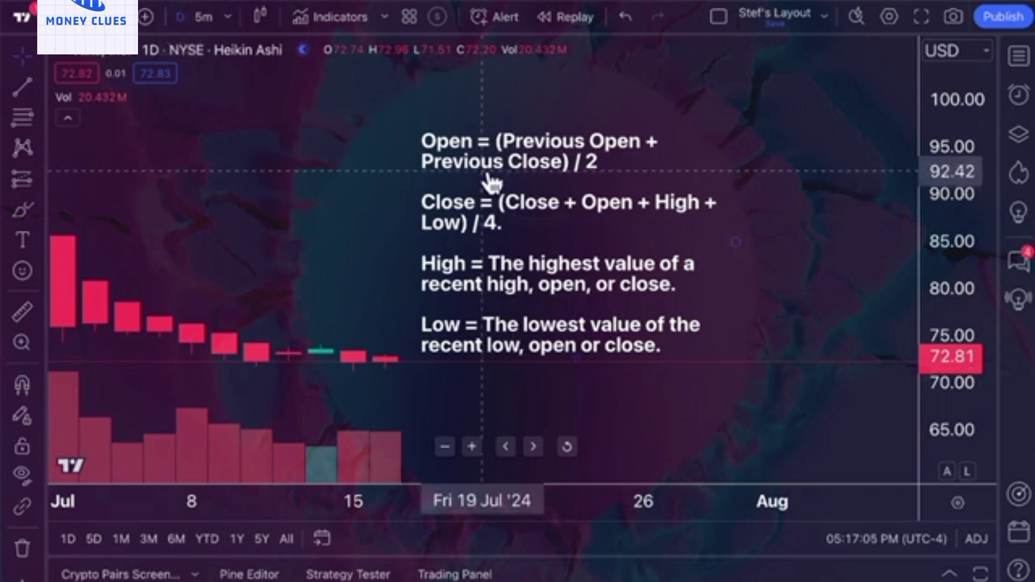
# Draw a red Brush bracket beside the Close formula in the text note and delete it.
pyautogui.click(12, 211)
pyautogui.moveTo(446, 117)
pyautogui.mouseDown()
pyautogui.moveTo(431, 118)
pyautogui.moveTo(455, 173)
pyautogui.moveTo(636, 174)
pyautogui.moveTo(617, 111)
pyautogui.moveTo(446, 112)
pyautogui.mouseUp()
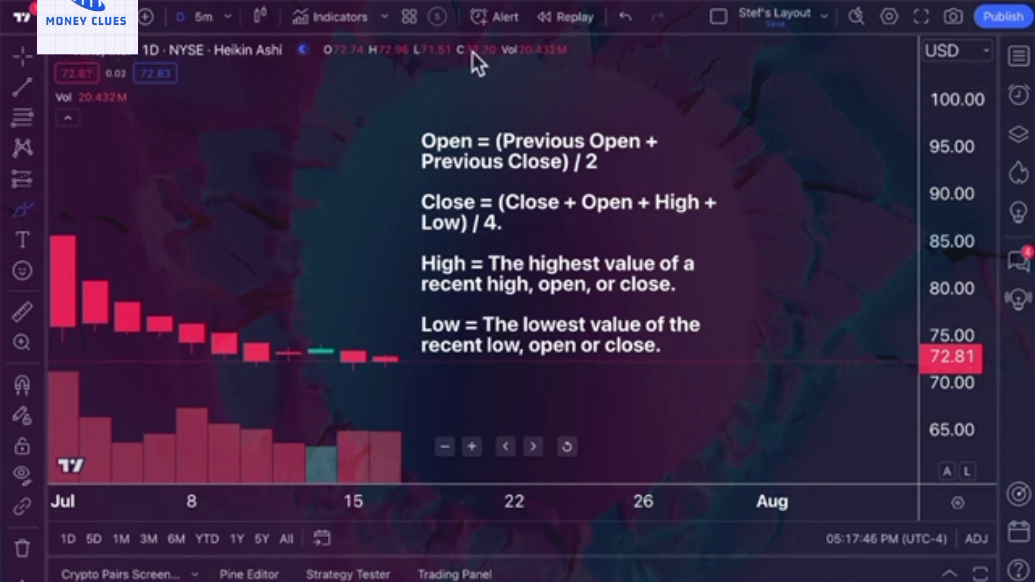
pyautogui.click(725, 184)
pyautogui.moveTo(726, 183)
pyautogui.mouseDown()
pyautogui.moveTo(735, 242)
pyautogui.moveTo(689, 245)
pyautogui.mouseUp()
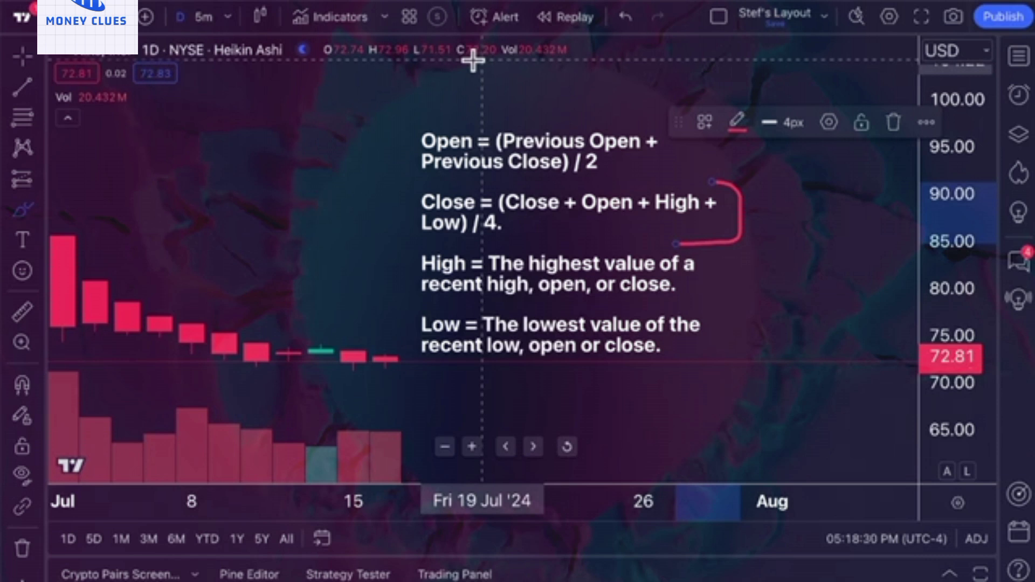
pyautogui.press('Delete')
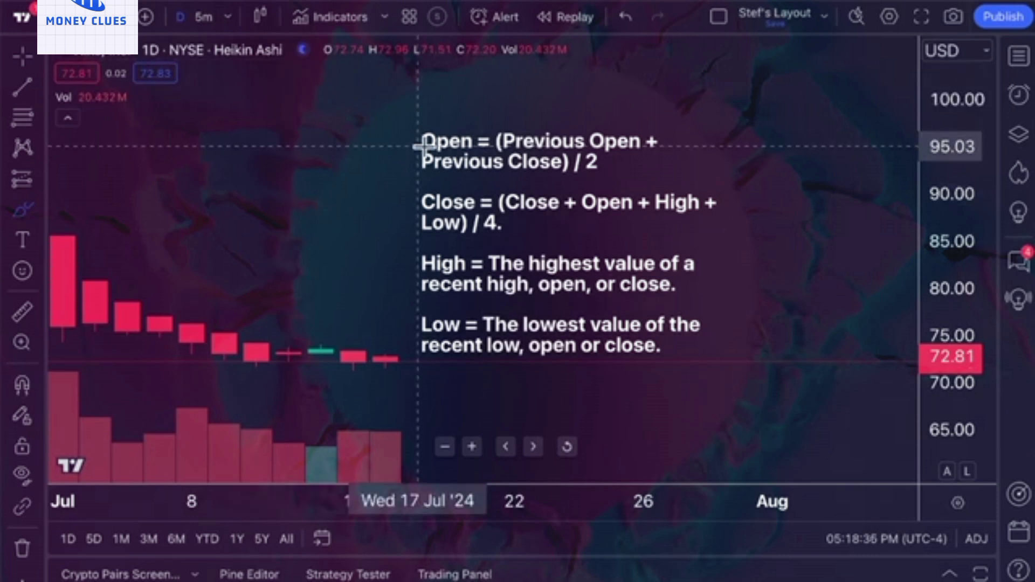
# Draw a vertical Brush stroke alongside the Open and Close formulas and remove it.
pyautogui.moveTo(404, 130); pyautogui.dragTo(403, 233)
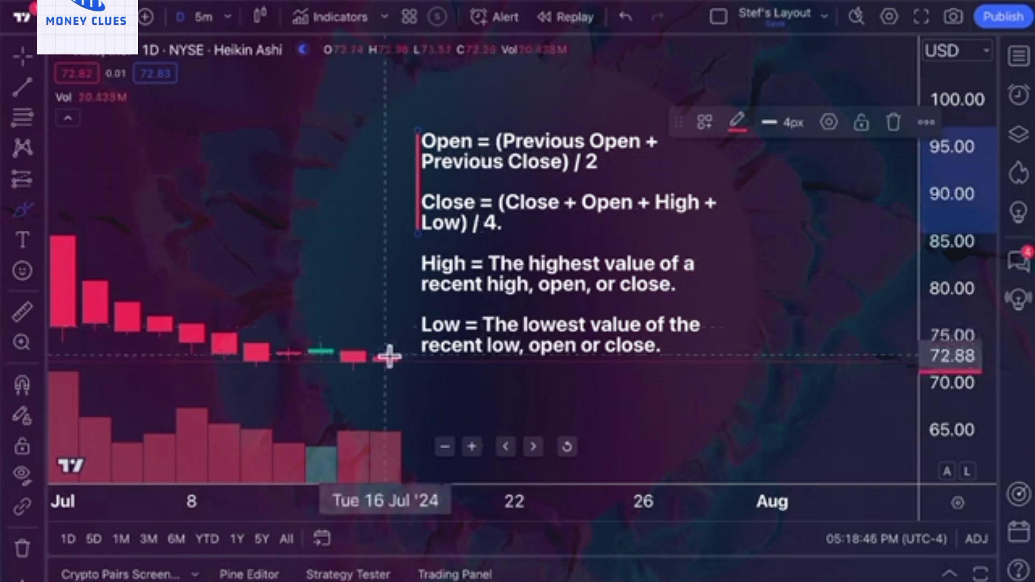
pyautogui.click(400, 313)
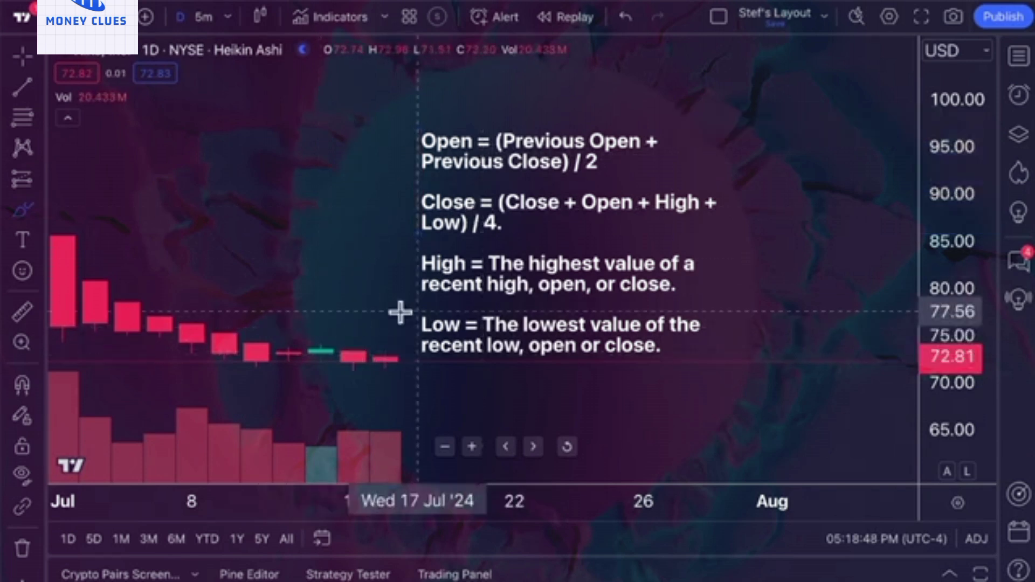
pyautogui.hscroll(-5, 431, 266)
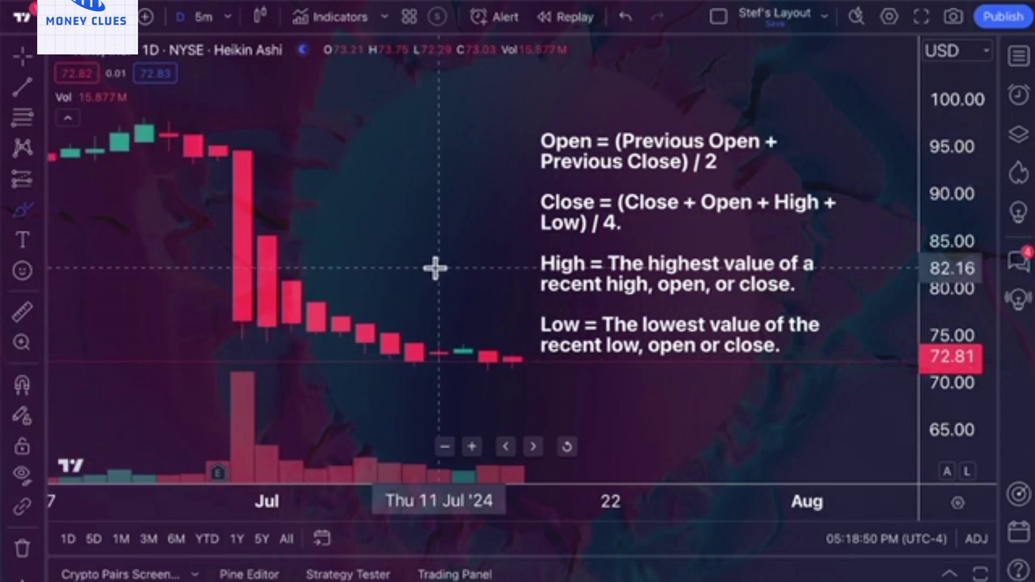
# Locate the Heikin Ashi entry in the list of chart types.
pyautogui.hscroll(-1, 435, 268)
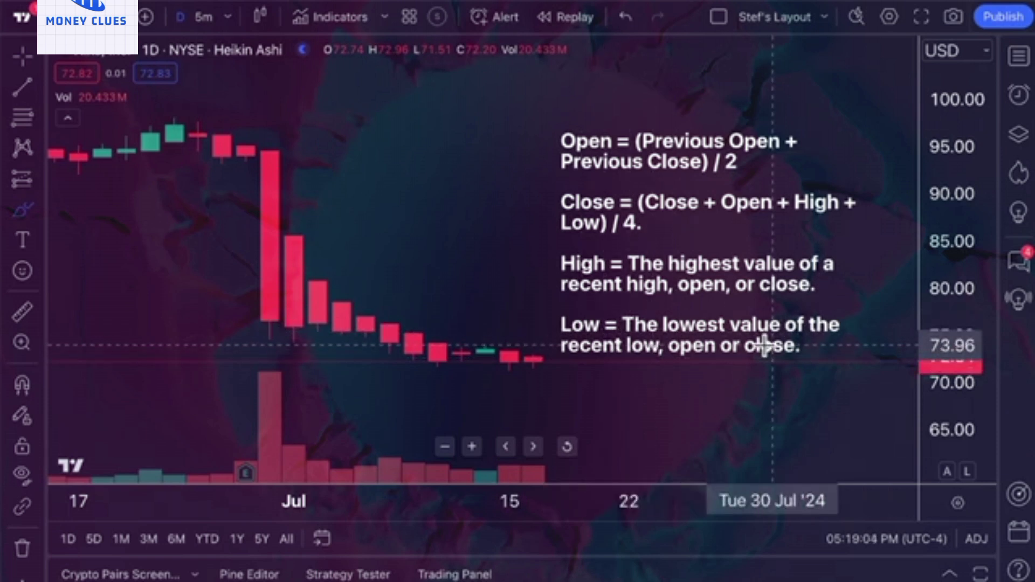
pyautogui.scroll(-2, 764, 345)
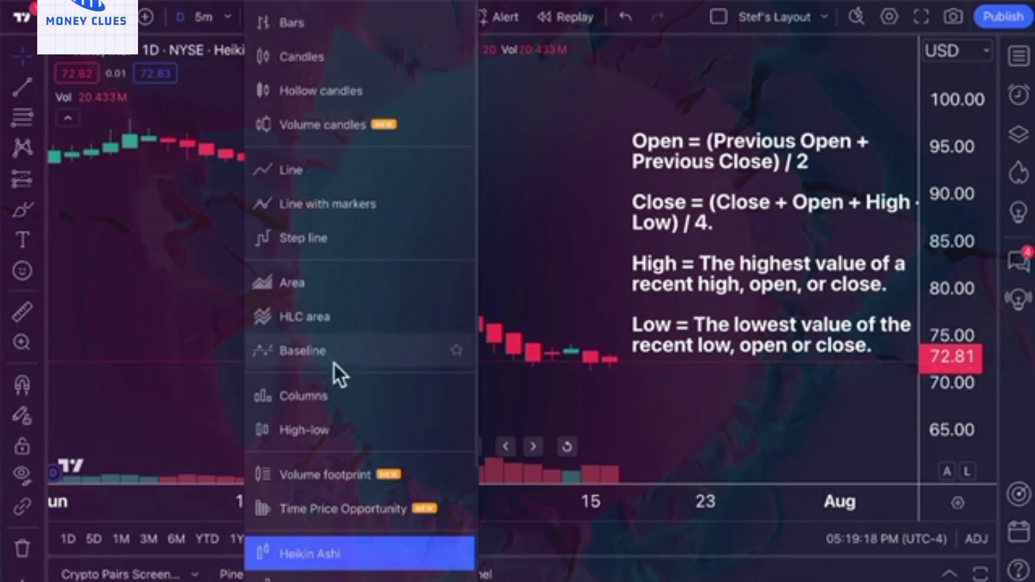
pyautogui.scroll(-1, 345, 550)
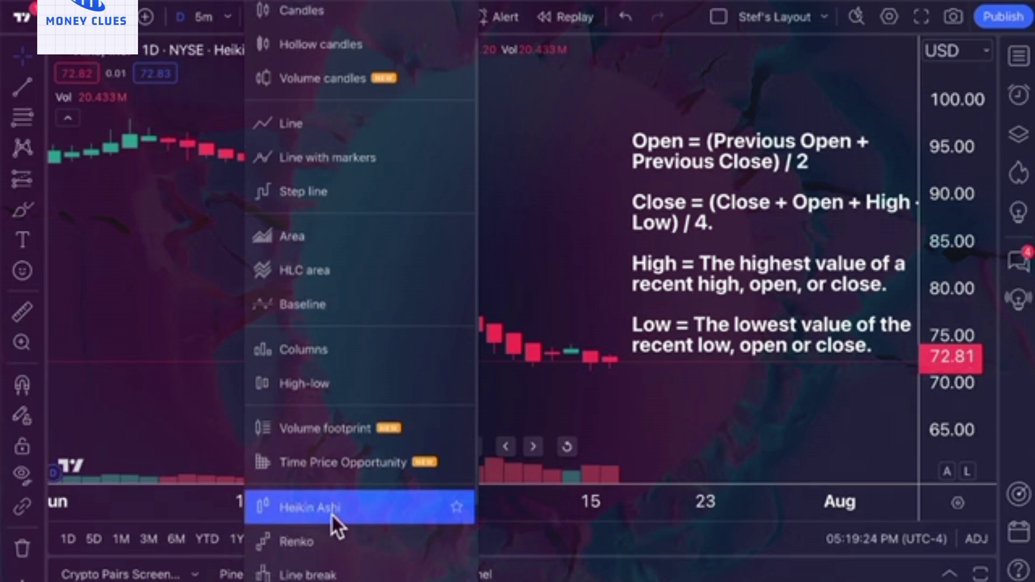
pyautogui.click(556, 265)
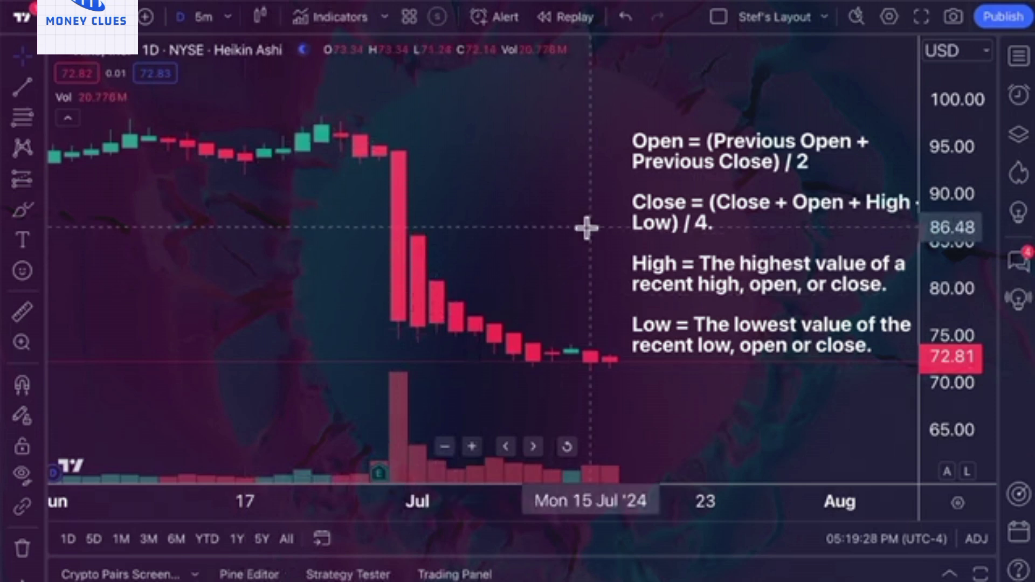
# Remove the formula text note from the chart and turn on automatic scaling of the price axis.
pyautogui.hscroll(5, 589, 232)
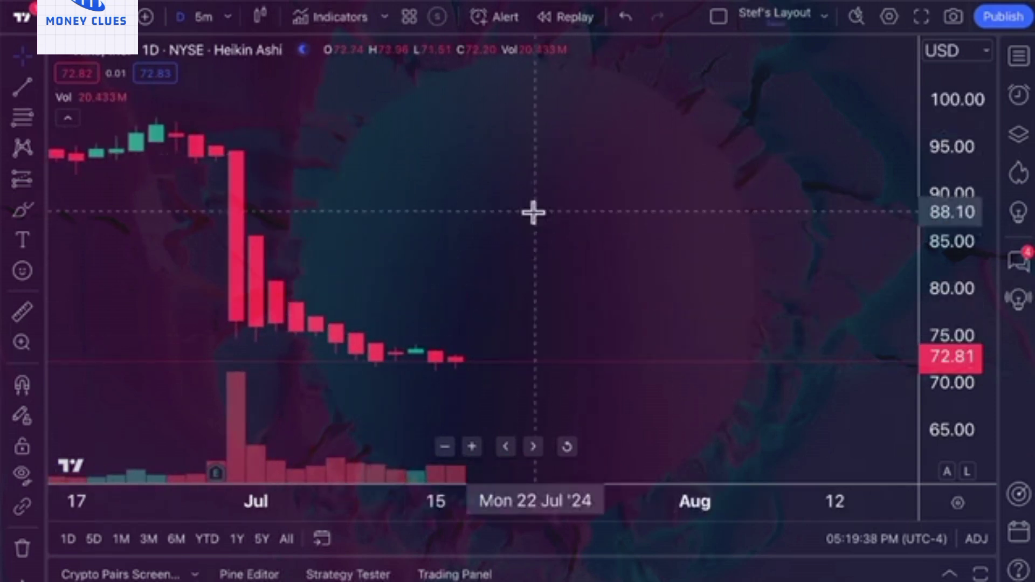
pyautogui.scroll(-6, 531, 210)
pyautogui.scroll(-8, 554, 236)
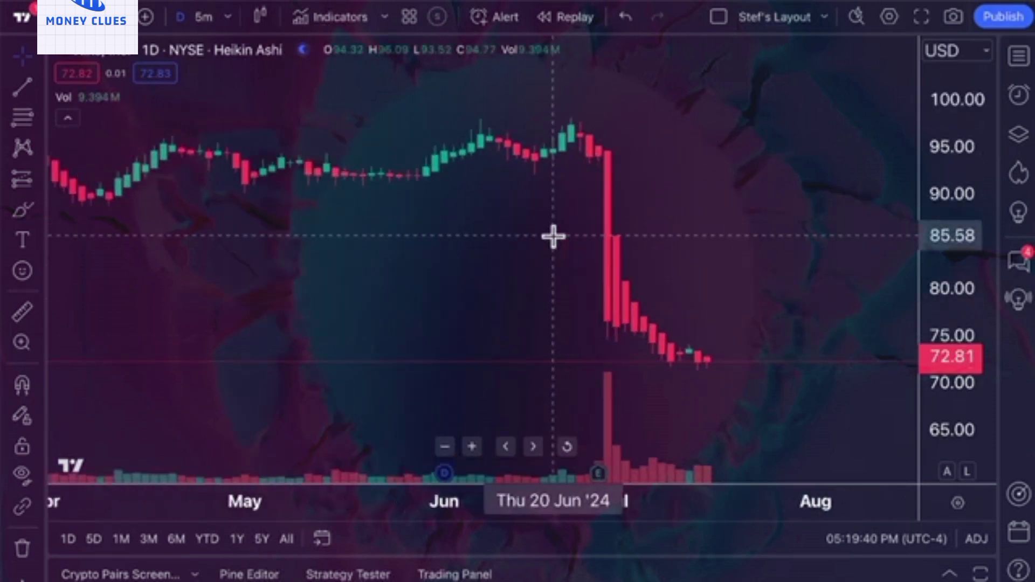
pyautogui.click(947, 472)
pyautogui.scroll(-3, 416, 231)
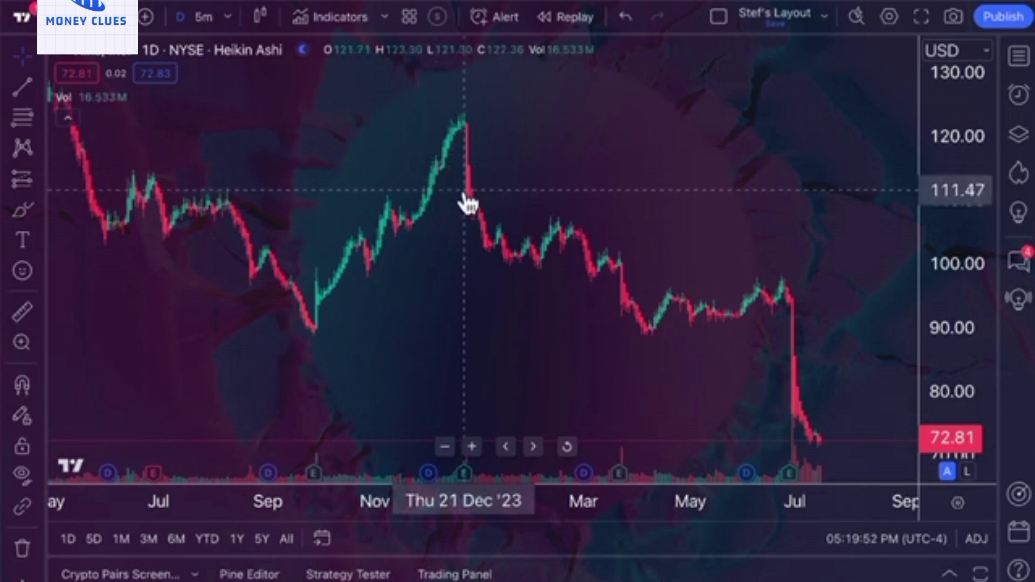
# Examine the 2023–2024 trend in Heikin Ashi and switch to standard candles to compare the same period.
pyautogui.moveTo(483, 241); pyautogui.dragTo(373, 293)
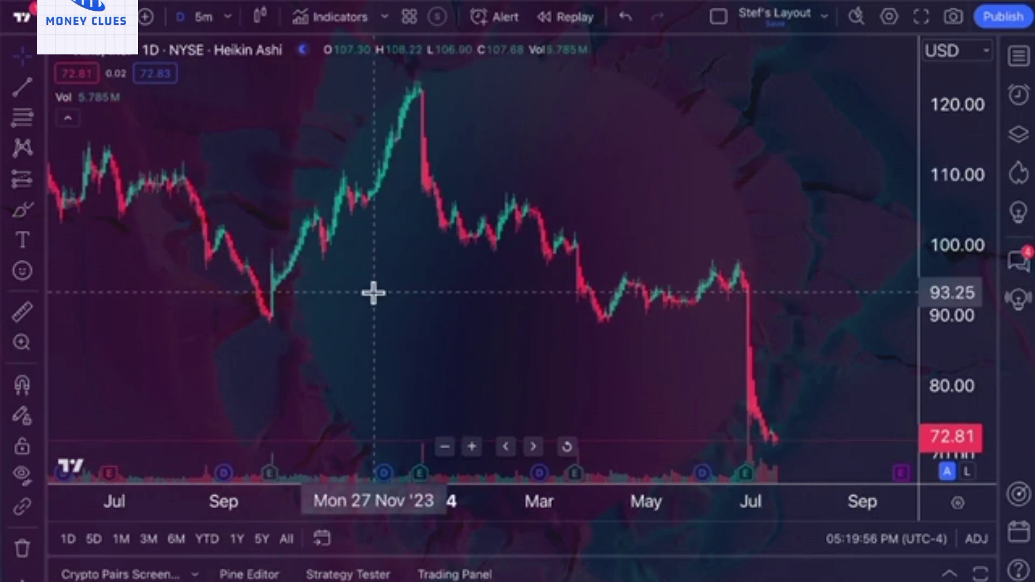
pyautogui.scroll(-1, 374, 293)
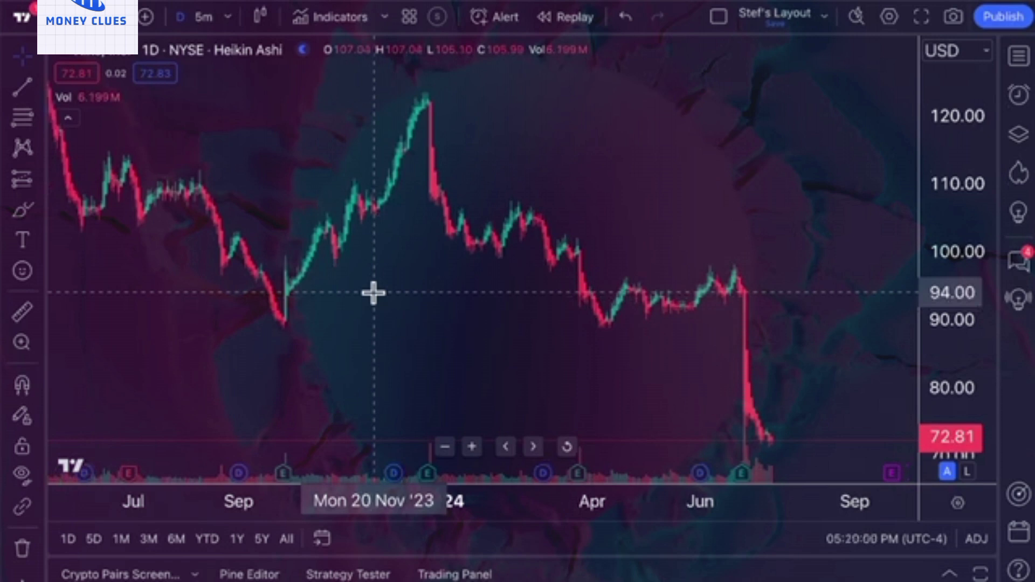
pyautogui.moveTo(442, 282); pyautogui.dragTo(333, 279)
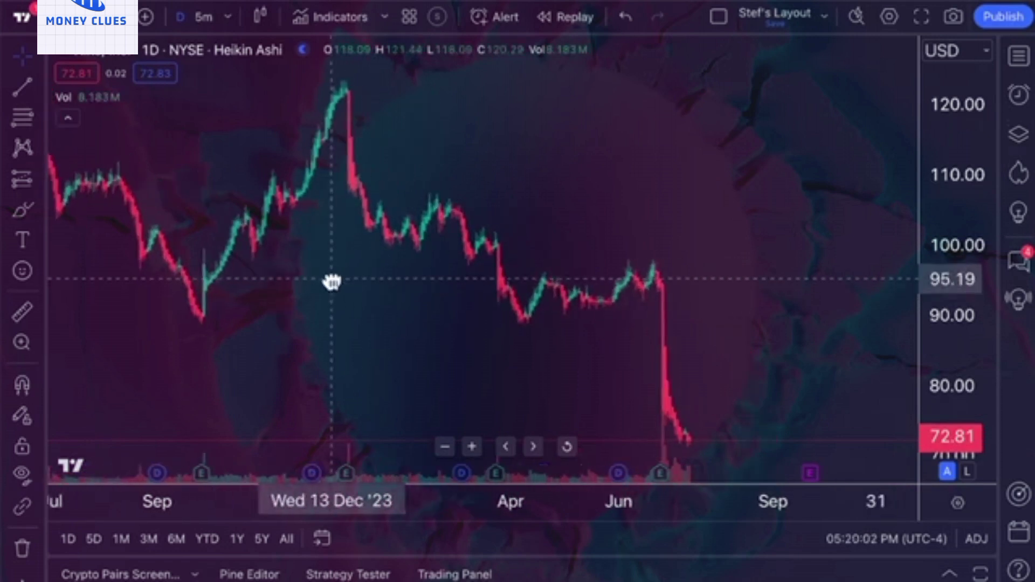
pyautogui.scroll(-2, 331, 279)
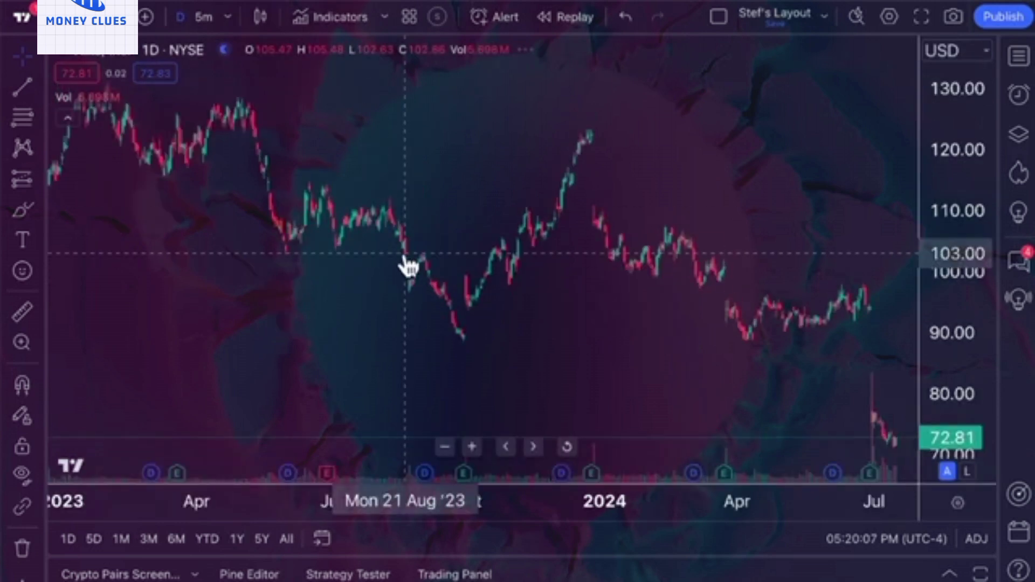
pyautogui.scroll(5, 404, 259)
pyautogui.scroll(3, 403, 253)
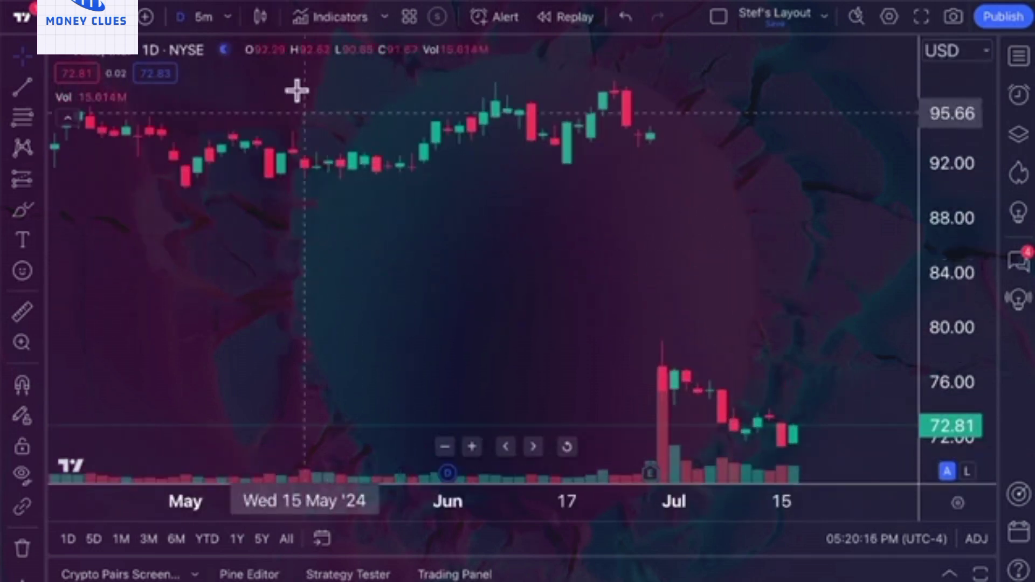
# Switch the chart back to Heikin Ashi and examine the smoothed candles from April to July 2024.
pyautogui.click(261, 18)
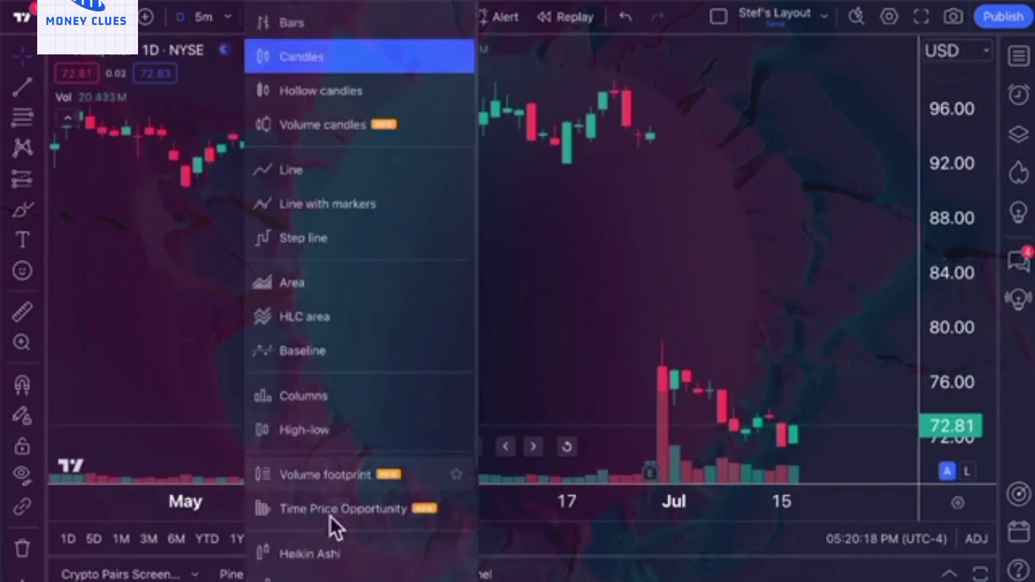
pyautogui.click(326, 553)
pyautogui.scroll(-2, 566, 323)
pyautogui.scroll(-1, 593, 308)
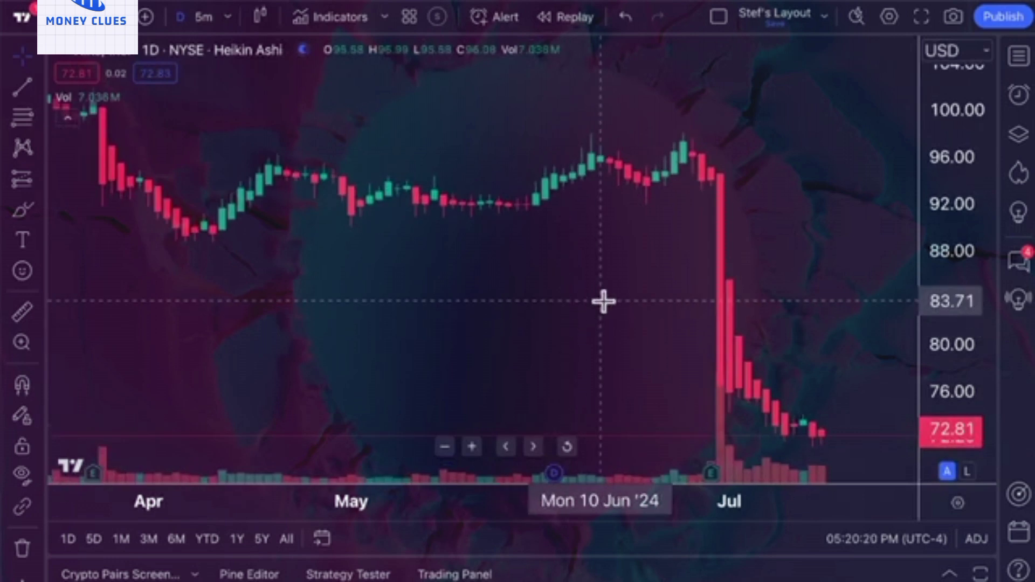
pyautogui.moveTo(603, 301); pyautogui.dragTo(438, 293)
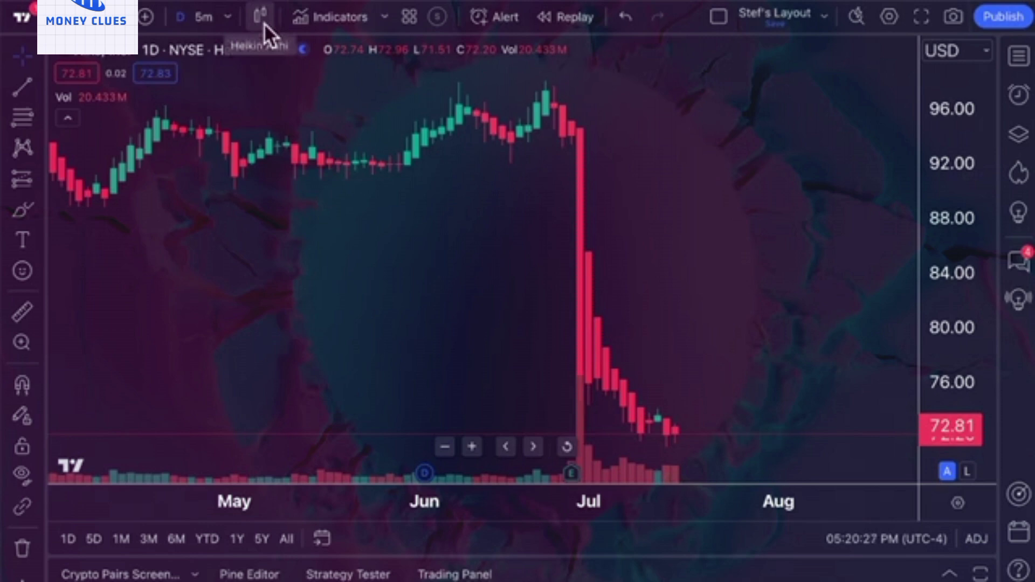
# Show standard candles to examine the late June 2024 price gap and return to Heikin Ashi.
pyautogui.click(264, 24)
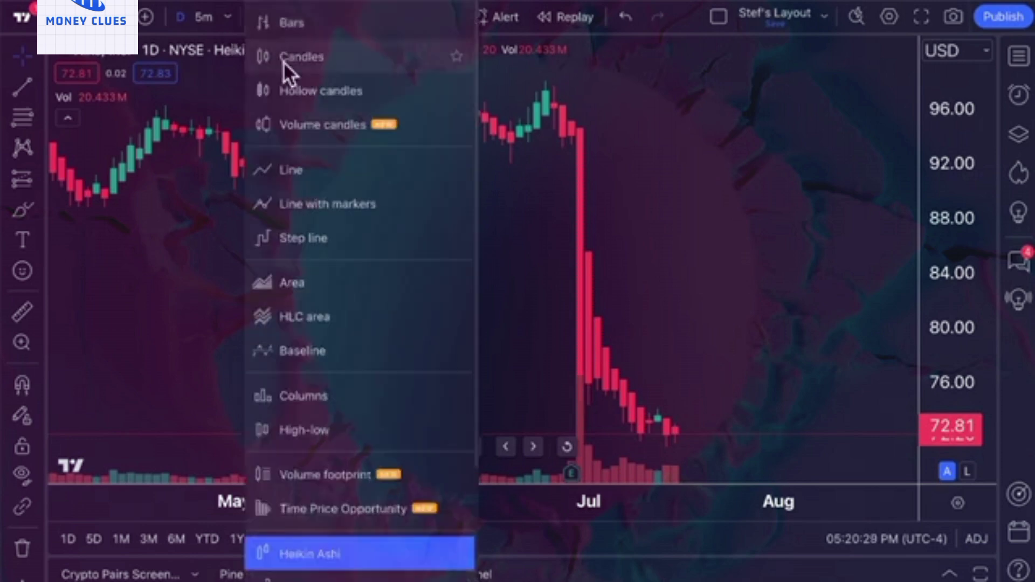
pyautogui.click(282, 64)
pyautogui.scroll(6, 483, 268)
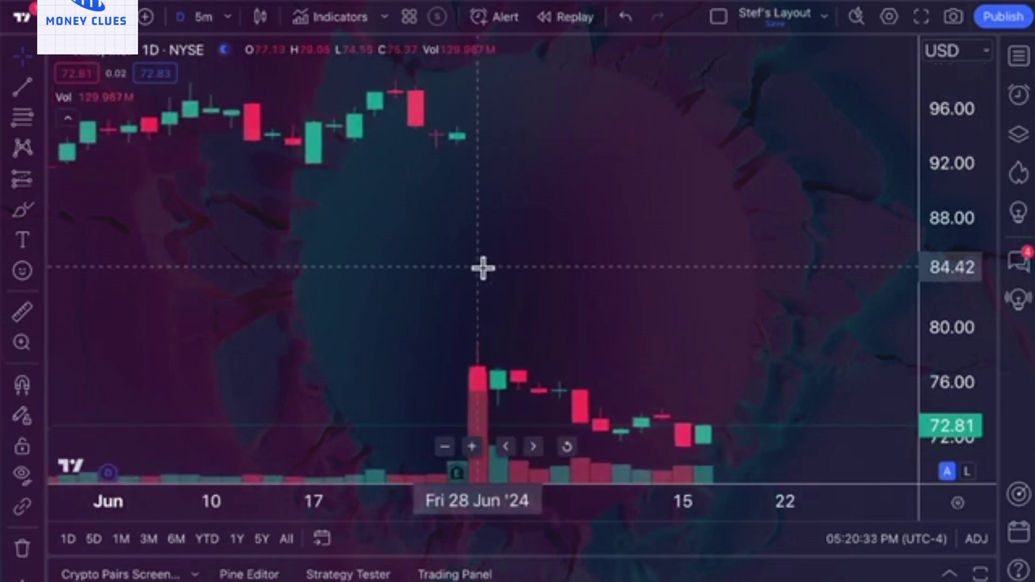
pyautogui.click(255, 21)
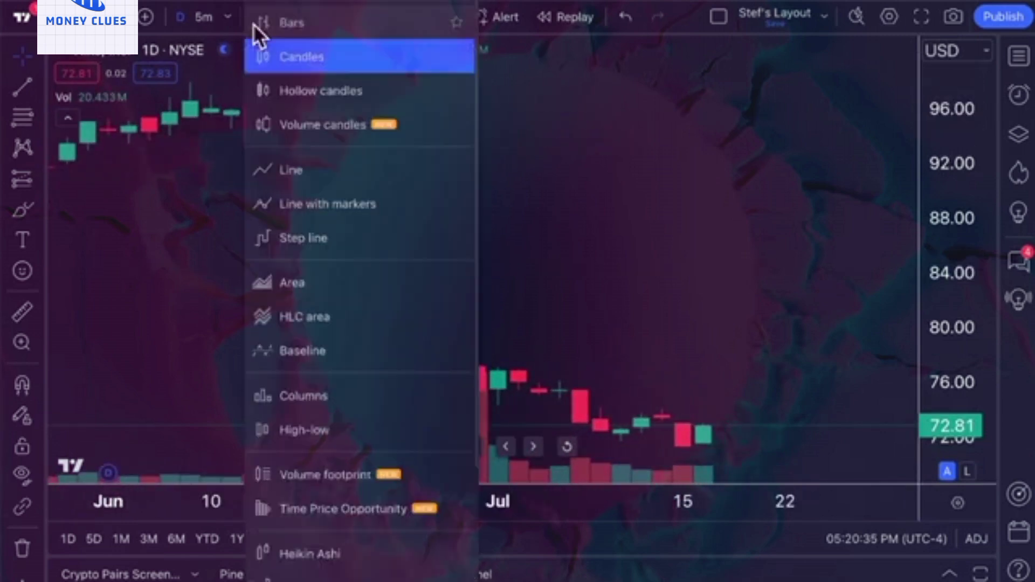
pyautogui.click(318, 554)
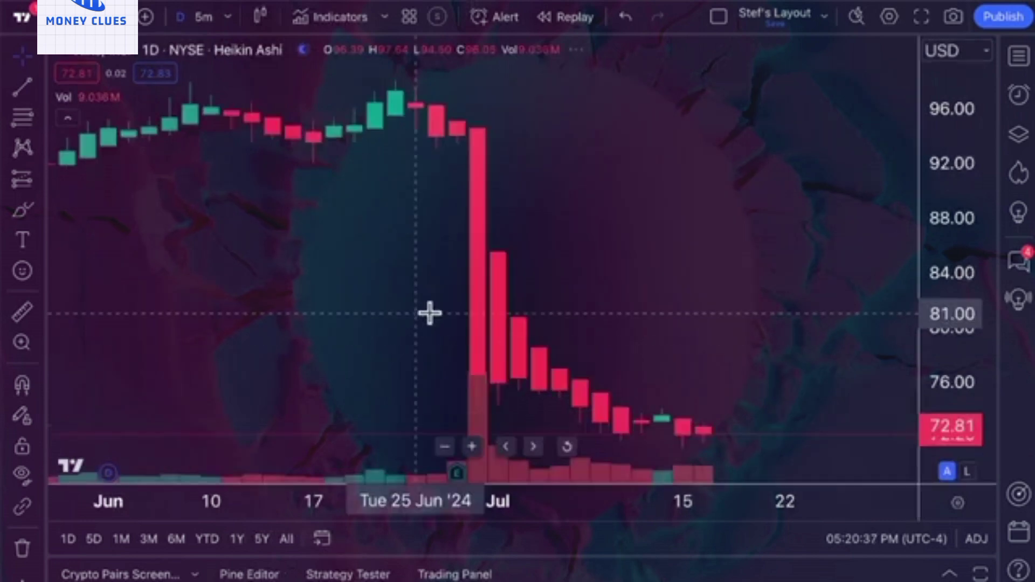
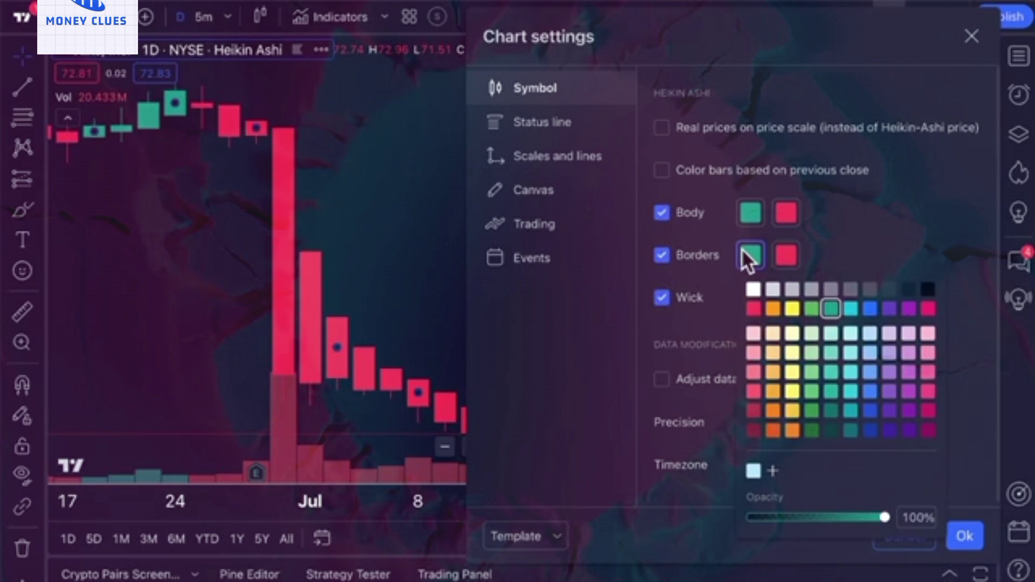
# Set the border colours of both rising and falling Heikin Ashi candles to white in the chart settings.
pyautogui.click(753, 289)
pyautogui.click(786, 255)
pyautogui.click(788, 289)
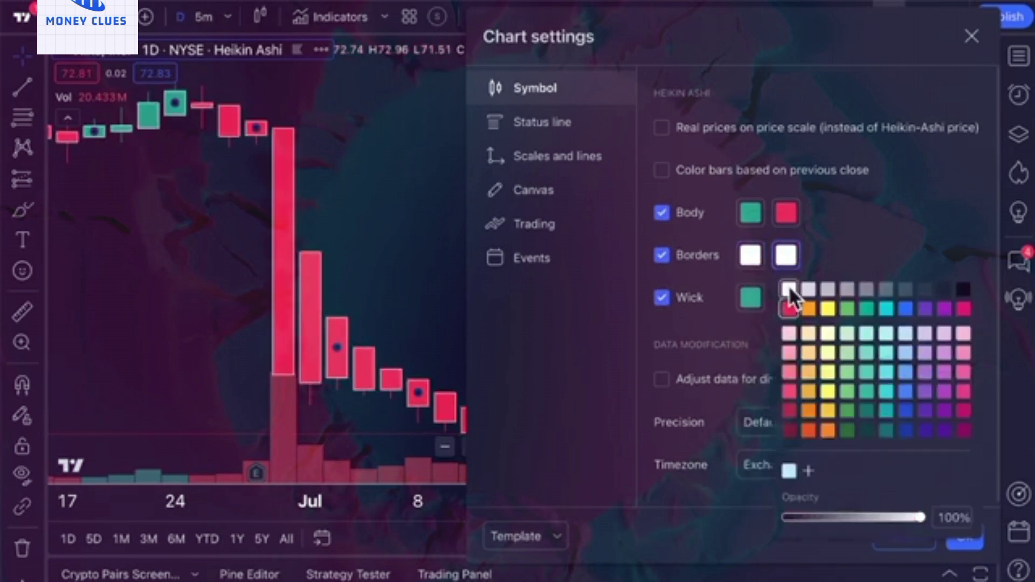
pyautogui.click(857, 247)
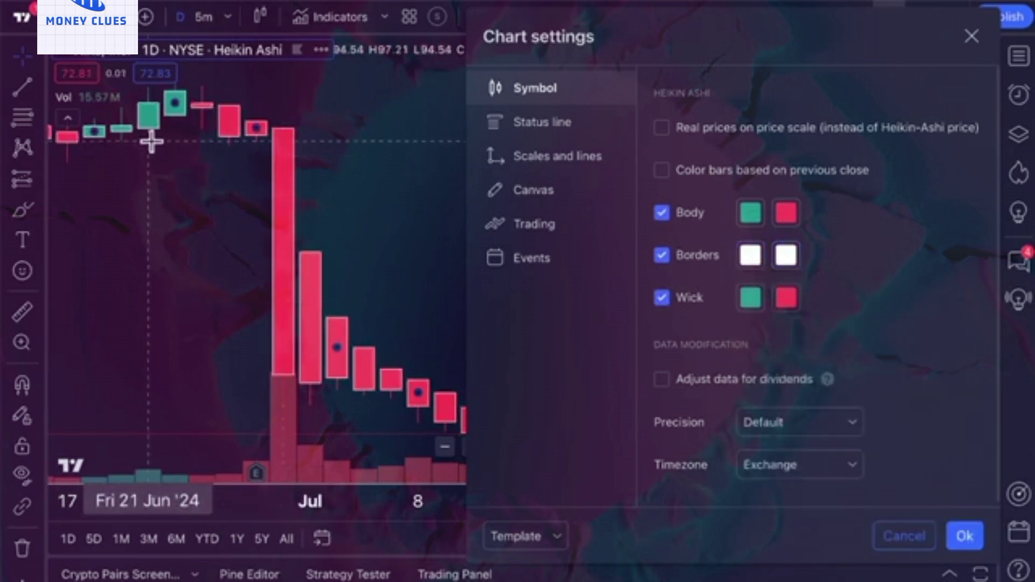
pyautogui.click(786, 255)
pyautogui.click(858, 247)
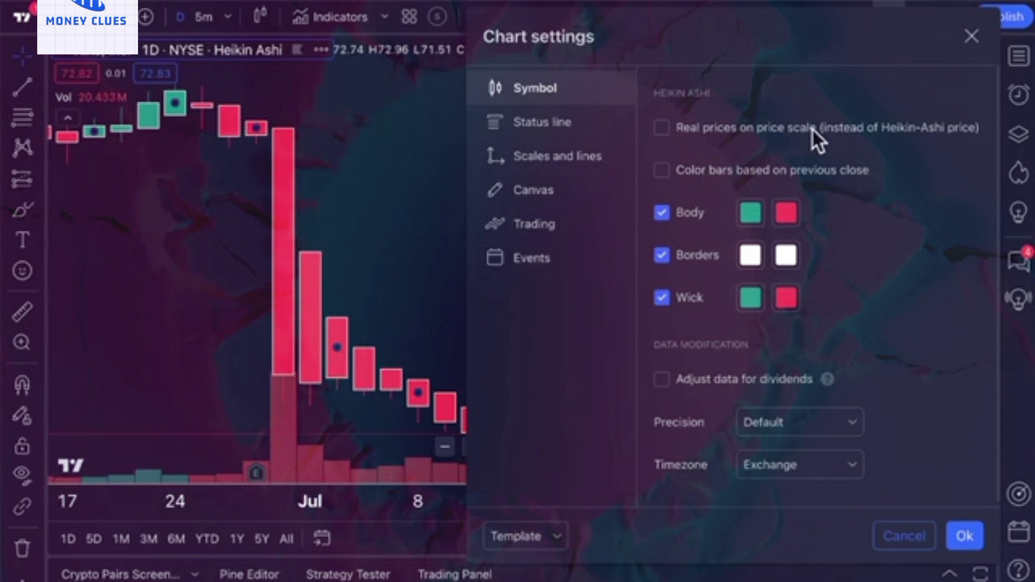
# Enable real prices on the price scale instead of the Heikin Ashi price and close the settings.
pyautogui.moveTo(913, 42); pyautogui.dragTo(565, 32)
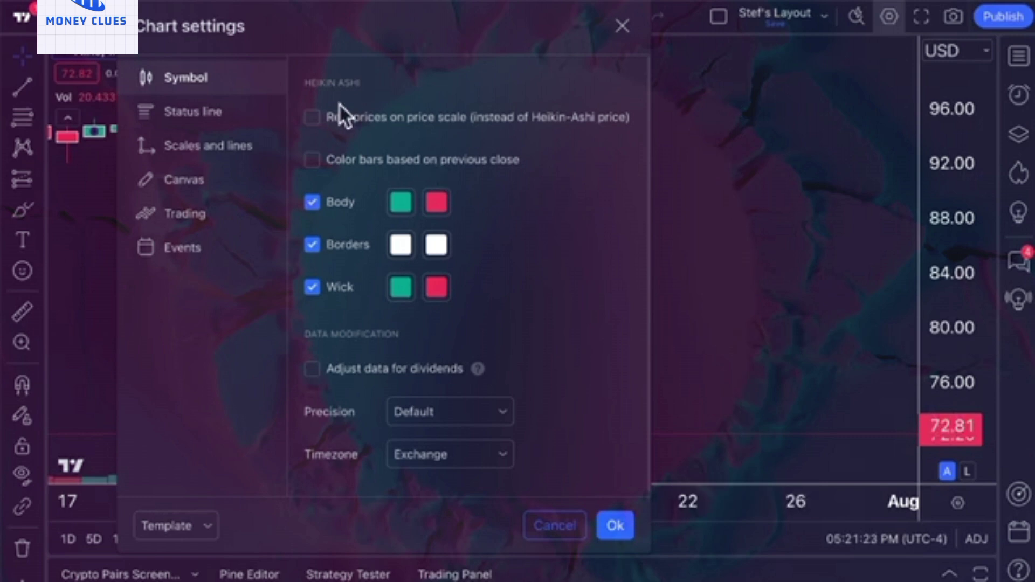
pyautogui.click(312, 117)
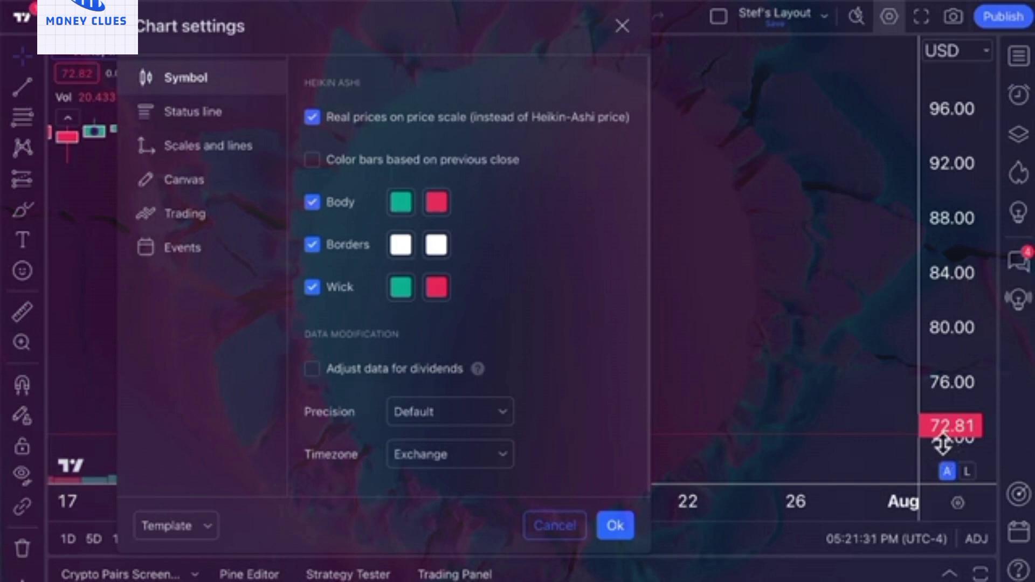
pyautogui.click(622, 25)
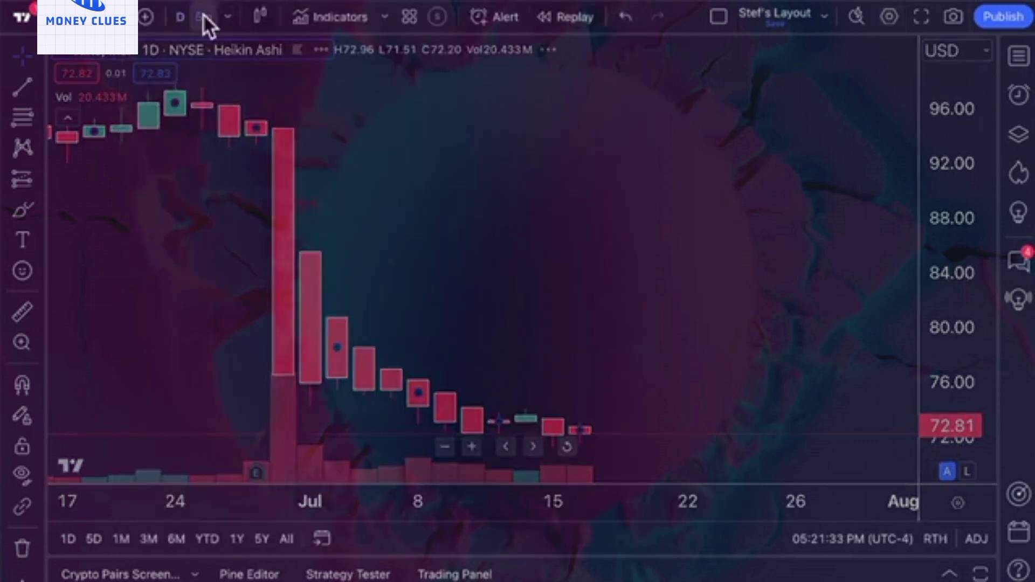
# Change the chart interval to 5 minutes and stretch the price scale around the latest candles.
pyautogui.click(204, 16)
pyautogui.moveTo(959, 321); pyautogui.dragTo(947, 238)
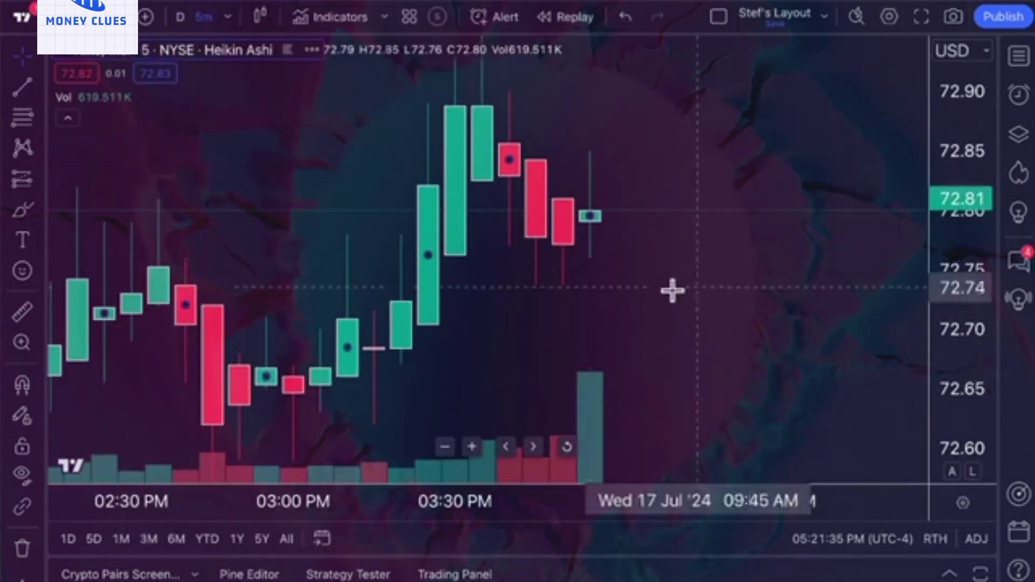
pyautogui.scroll(3, 596, 296)
# Turn off real prices on the price scale and stretch the price axis further around the latest price.
pyautogui.doubleClick(443, 227)
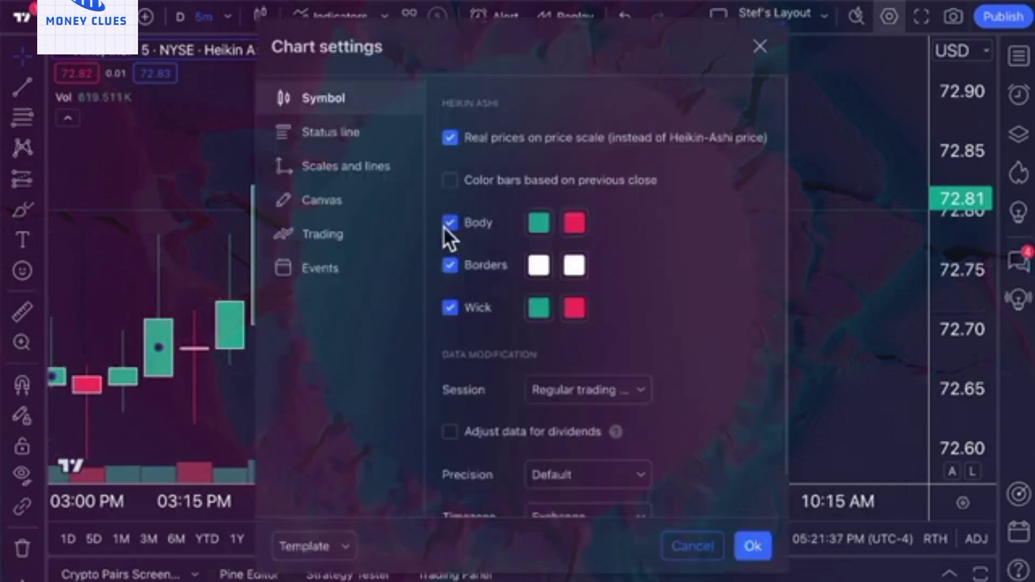
pyautogui.click(501, 138)
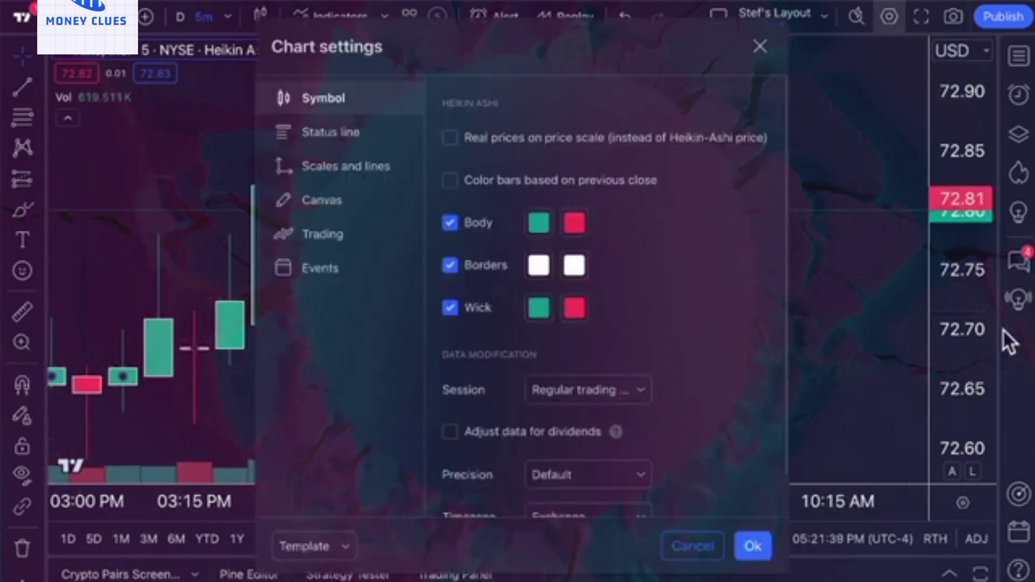
pyautogui.moveTo(959, 323); pyautogui.dragTo(959, 178)
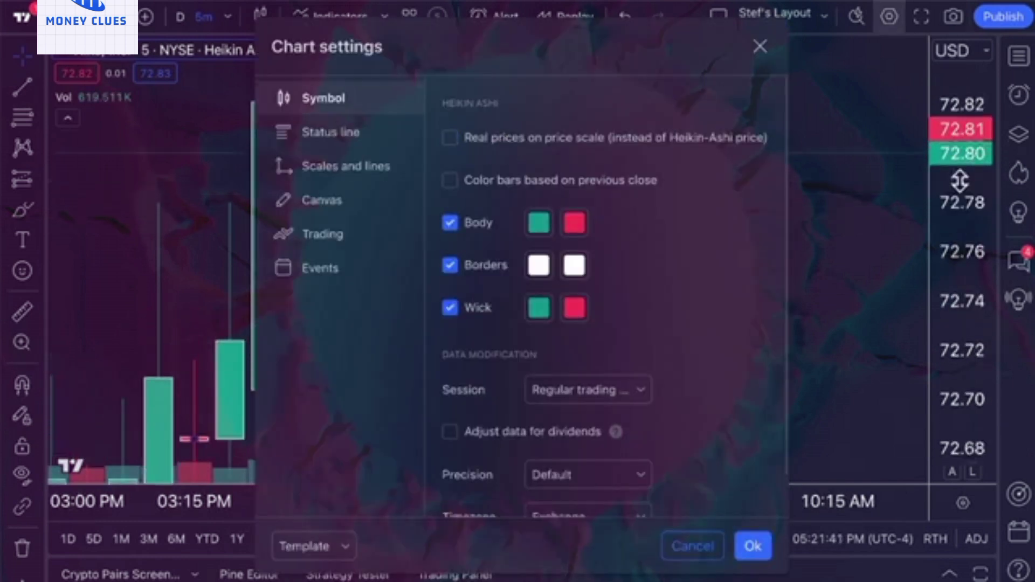
pyautogui.press('Escape')
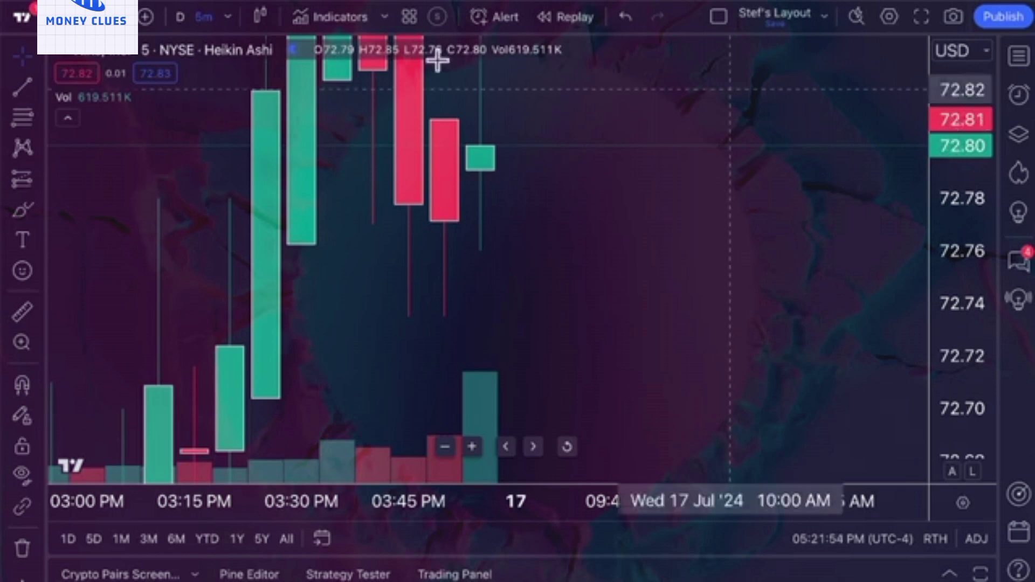
# Compare the latest 5-minute bar's close in standard candles and return the chart to Heikin Ashi.
pyautogui.click(264, 16)
pyautogui.click(264, 16)
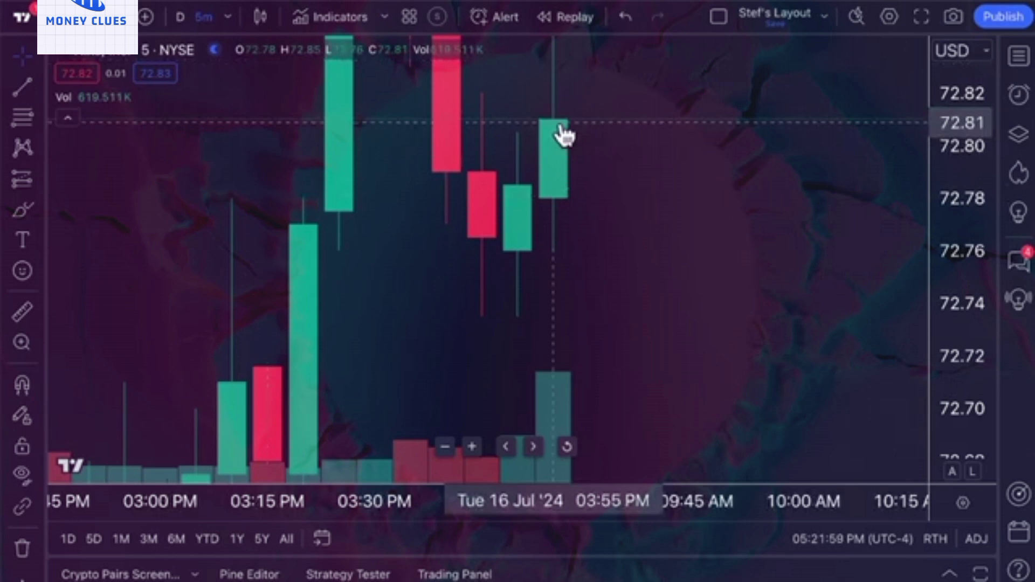
pyautogui.click(259, 17)
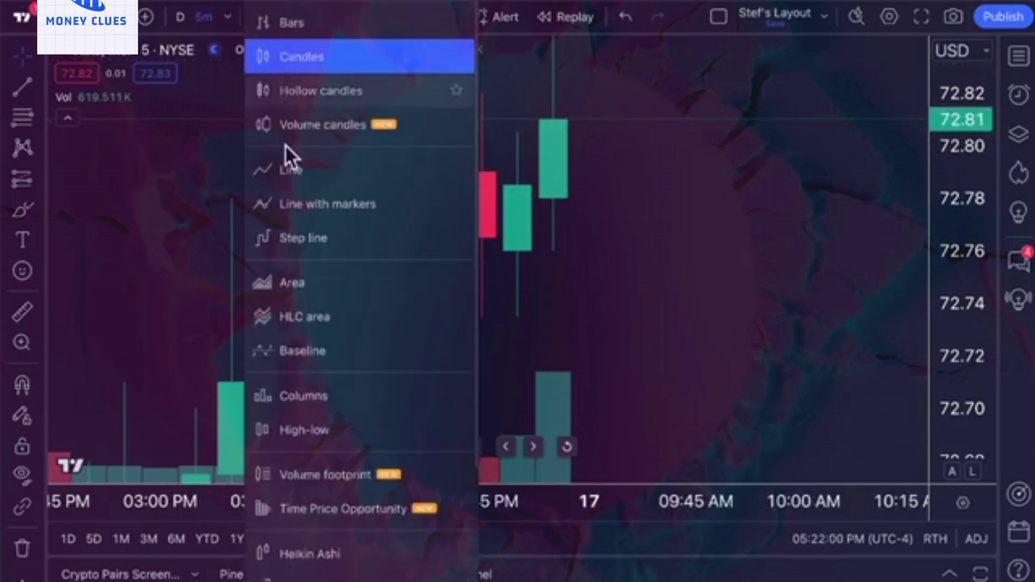
pyautogui.click(283, 561)
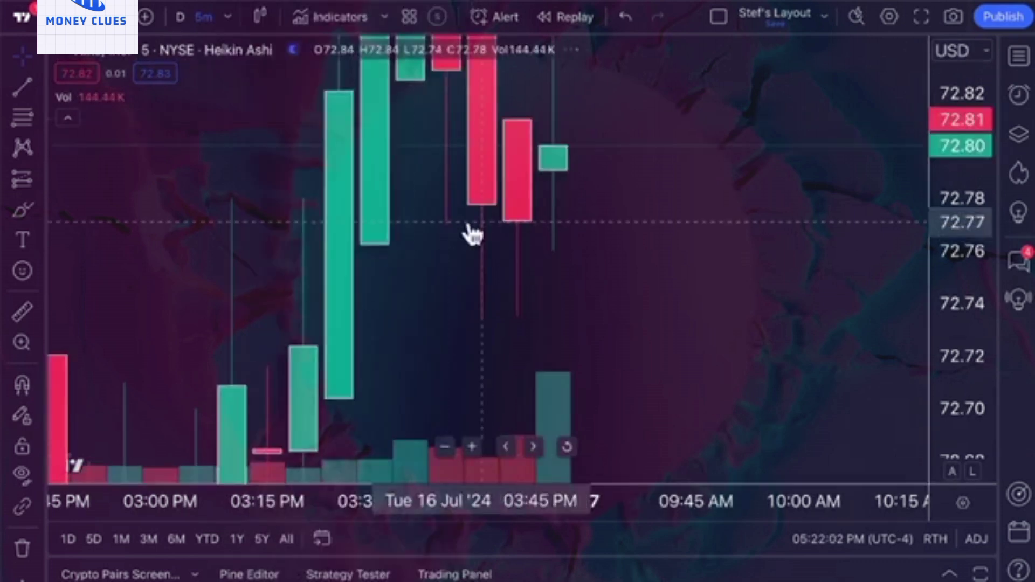
# Turn real prices on the price scale back on in the Heikin Ashi chart settings and close them.
pyautogui.doubleClick(553, 160)
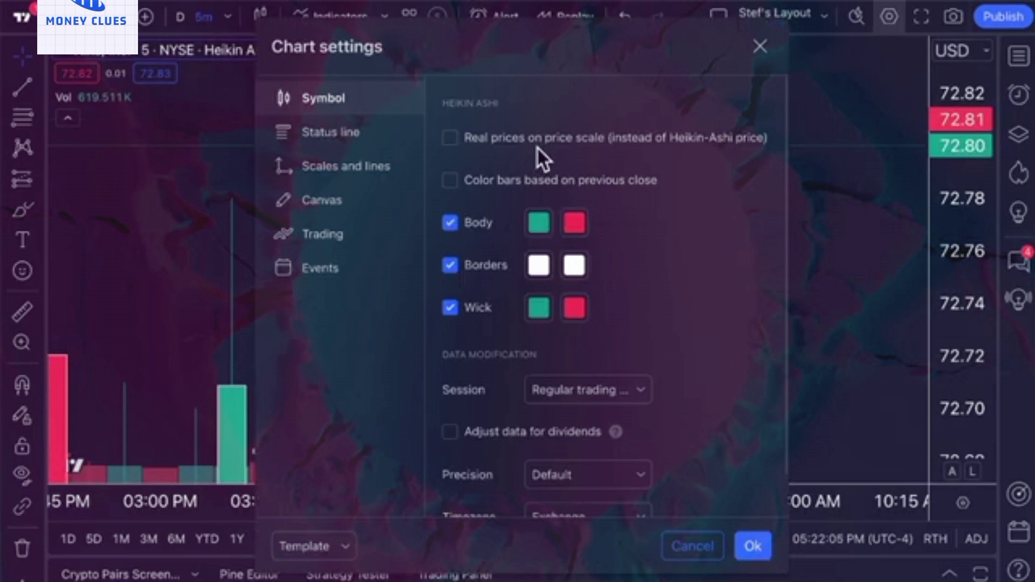
pyautogui.click(539, 141)
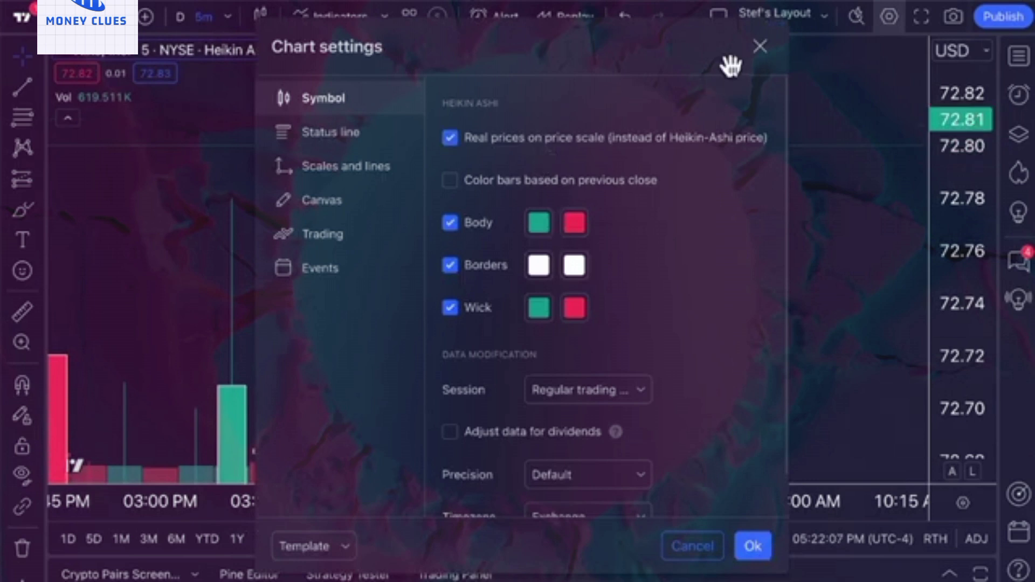
pyautogui.click(759, 46)
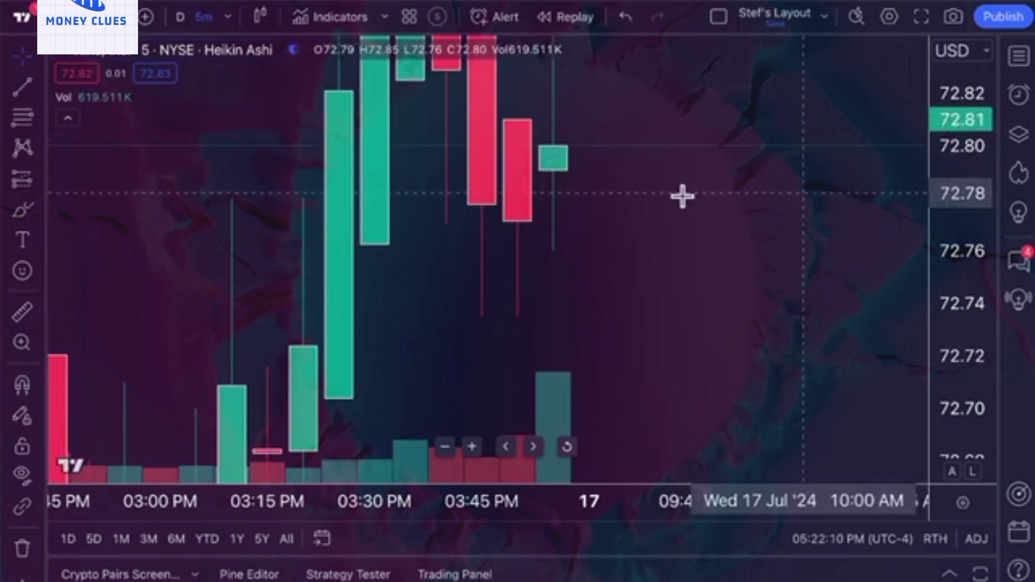
# Keep the Heikin Ashi chart type, switch the interval to daily and auto-fit the price scale to show May to July.
pyautogui.click(261, 18)
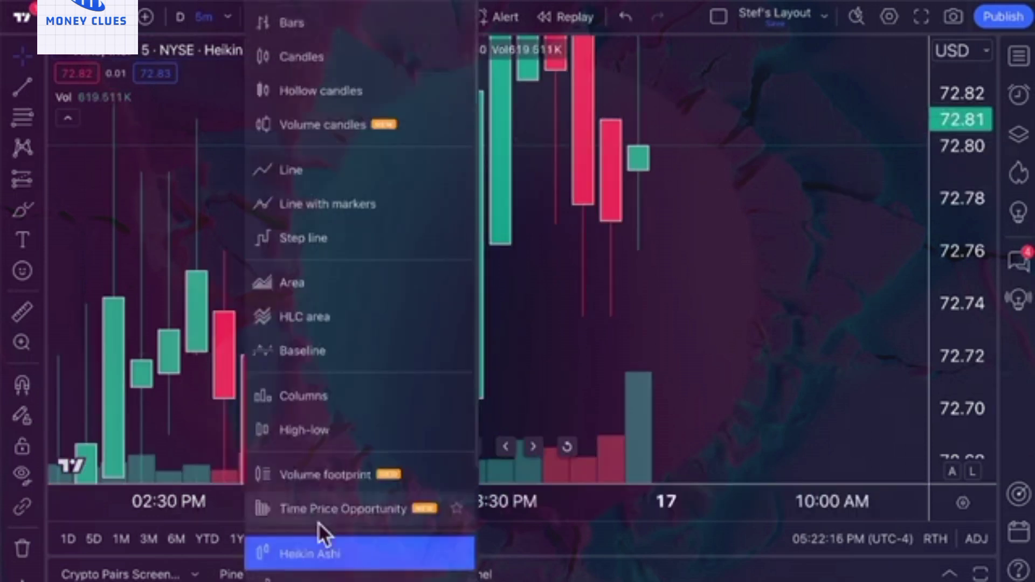
pyautogui.click(326, 563)
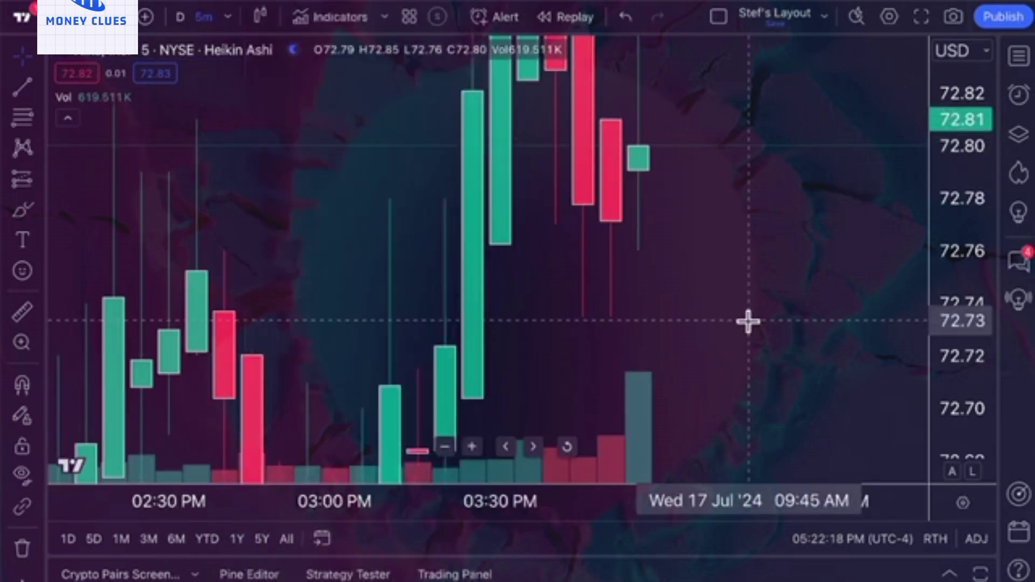
pyautogui.click(182, 18)
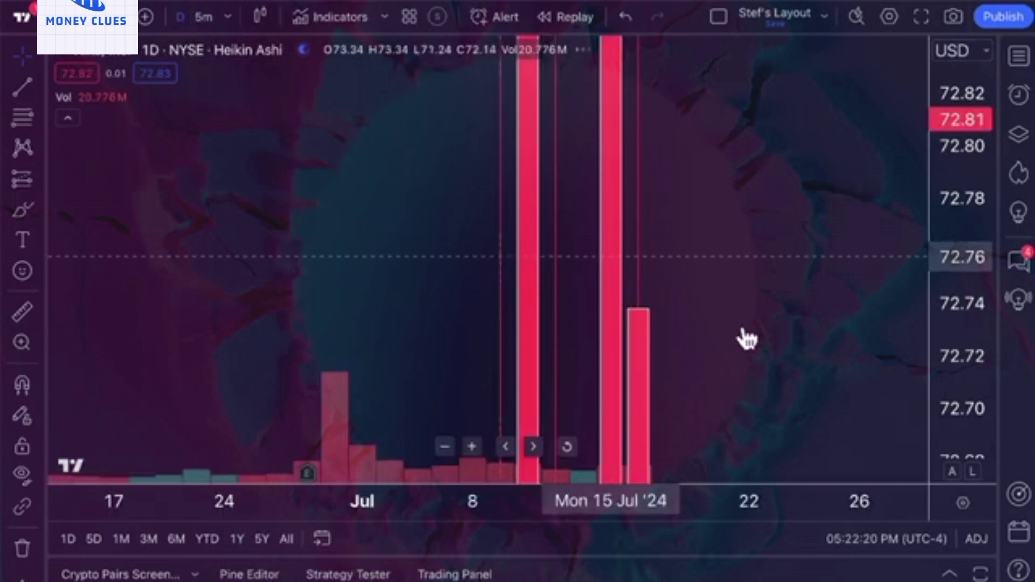
pyautogui.click(953, 470)
pyautogui.scroll(-5, 654, 308)
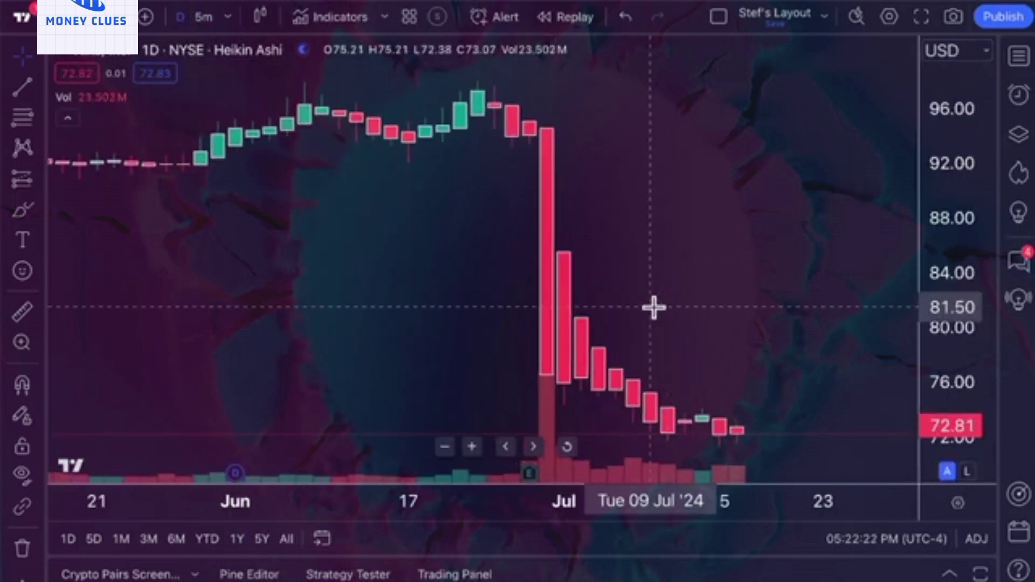
pyautogui.moveTo(564, 321); pyautogui.dragTo(475, 321)
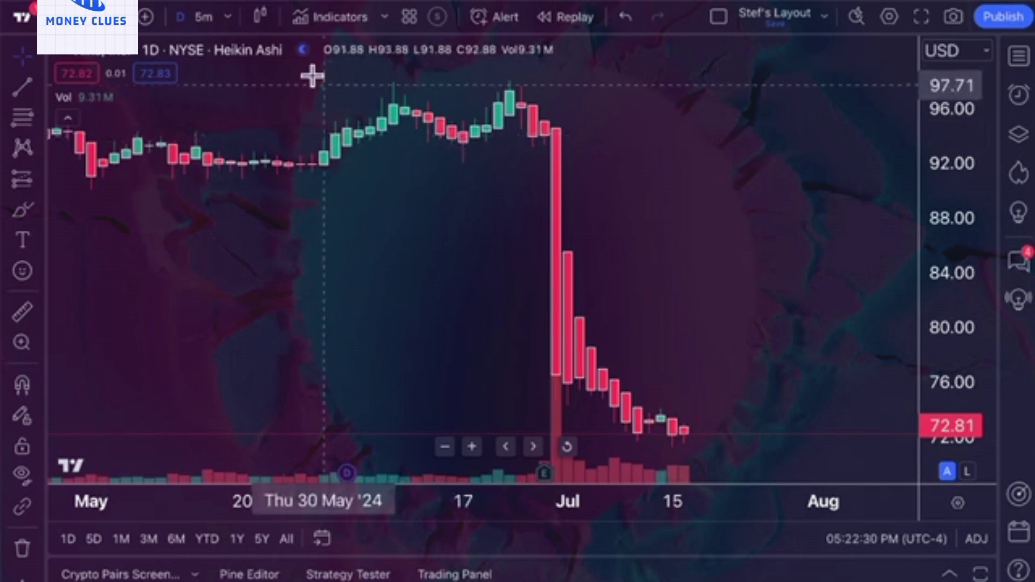
# Split the layout into two side-by-side charts, keeping the daily Heikin Ashi chart as one of them.
pyautogui.click(262, 17)
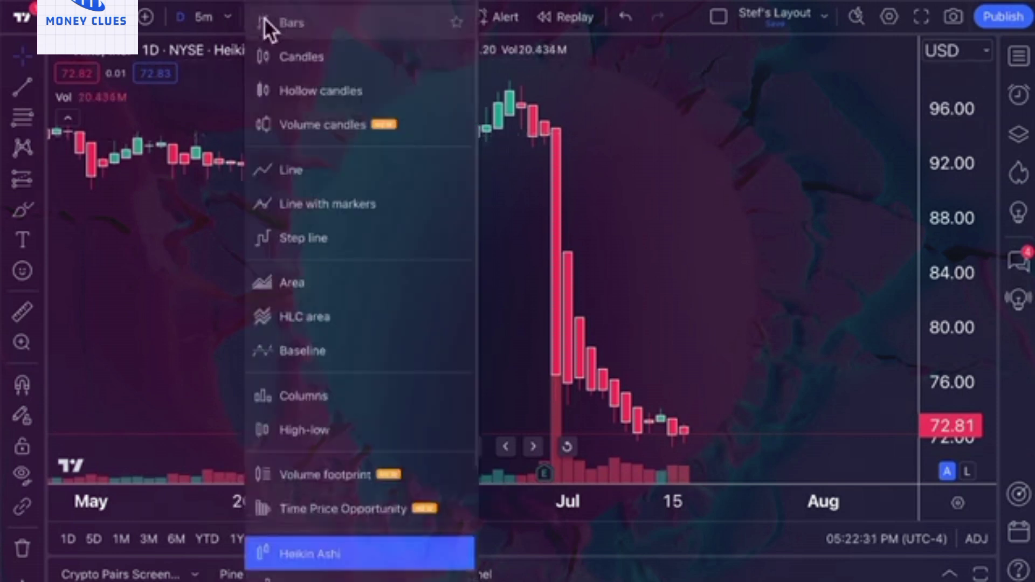
pyautogui.click(302, 57)
pyautogui.click(718, 17)
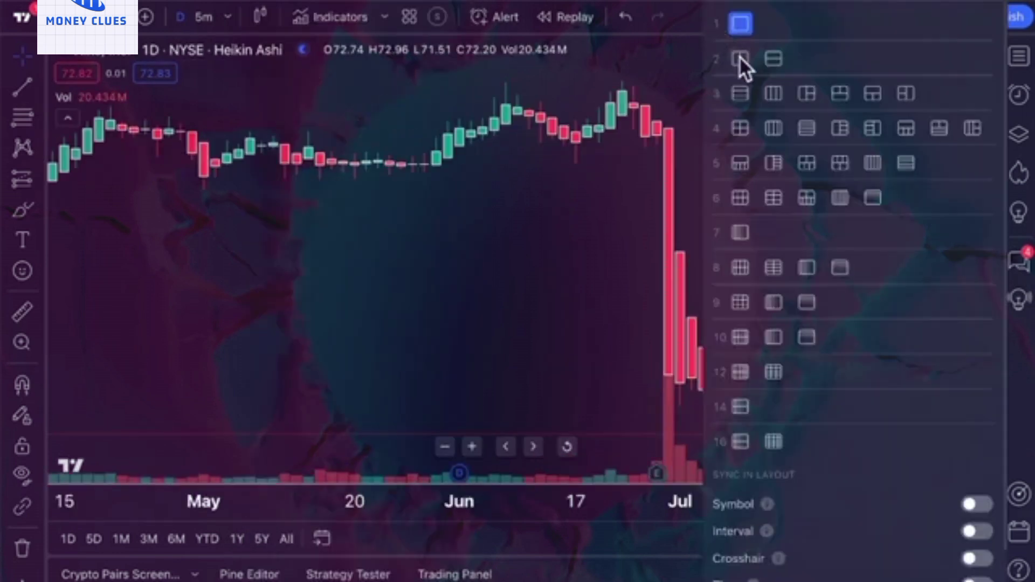
pyautogui.click(738, 58)
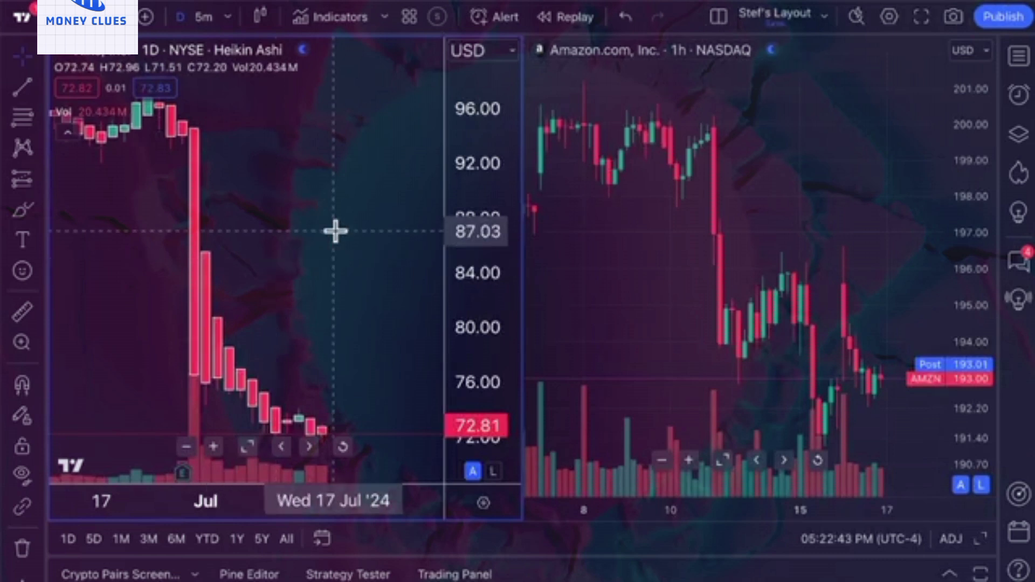
# Compare the price moves on the daily Heikin Ashi chart with those on the Amazon 1-hour standard candle chart.
pyautogui.click(561, 224)
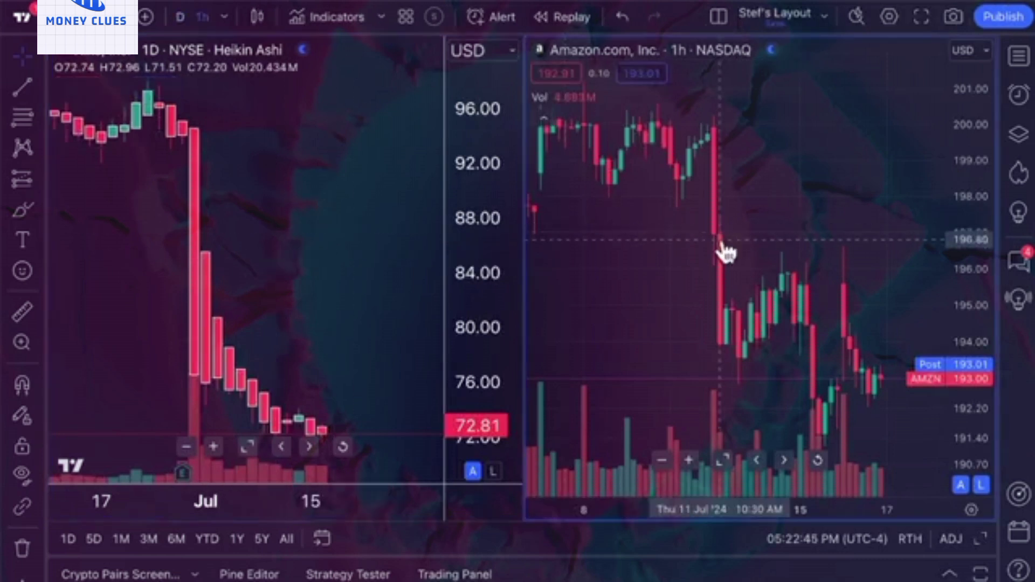
pyautogui.click(369, 242)
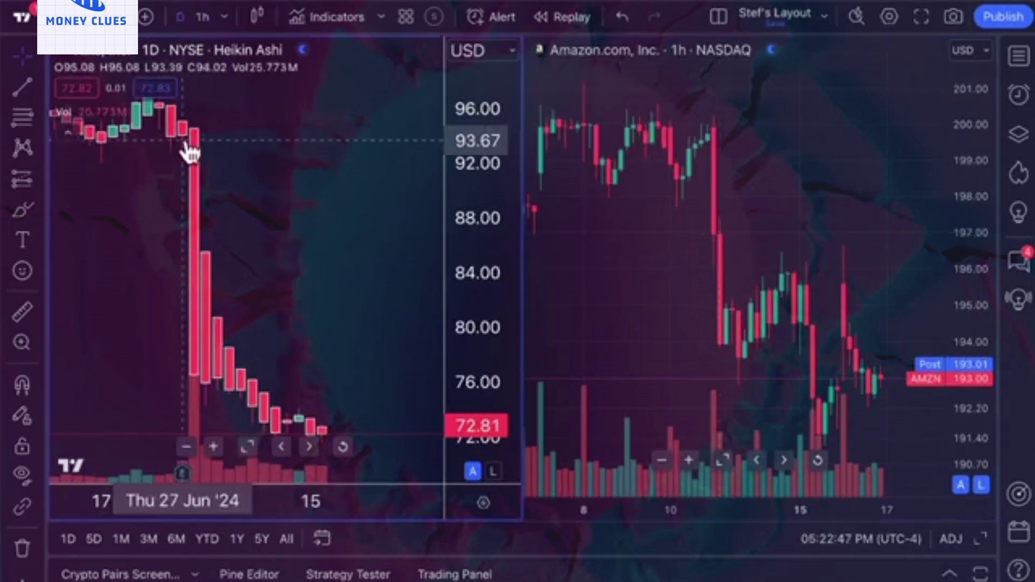
pyautogui.click(615, 167)
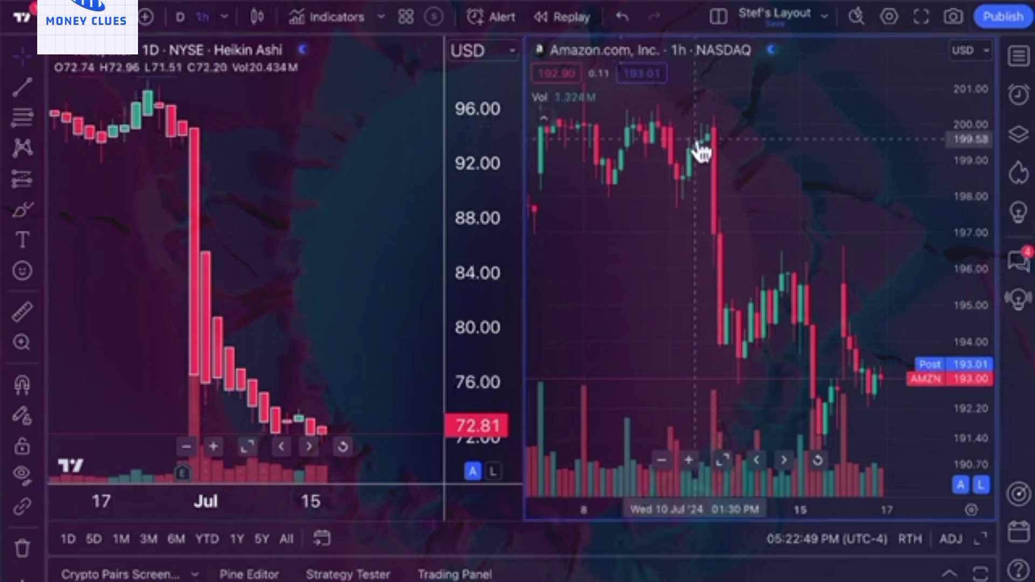
pyautogui.scroll(-1, 771, 393)
pyautogui.scroll(-2, 771, 393)
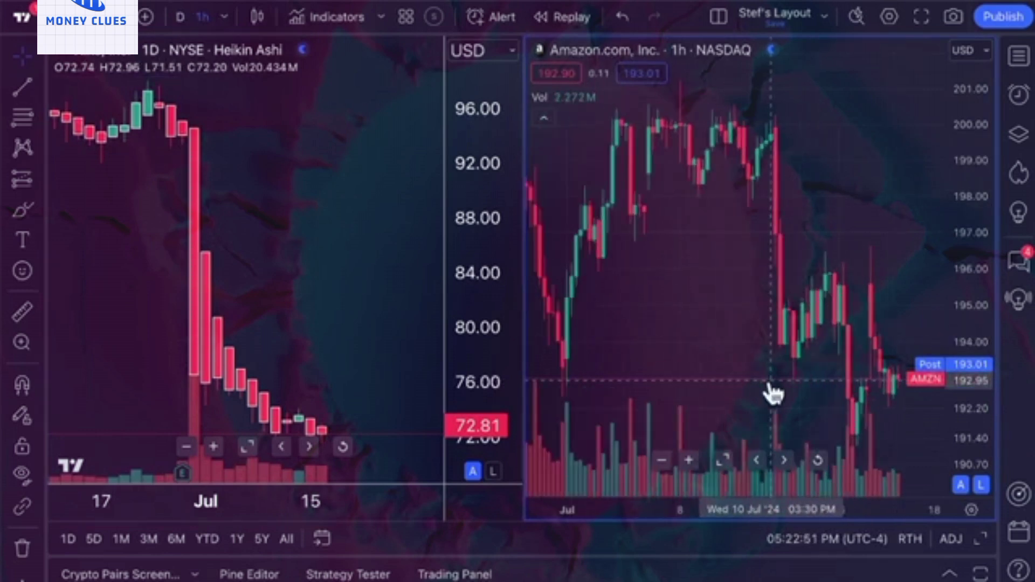